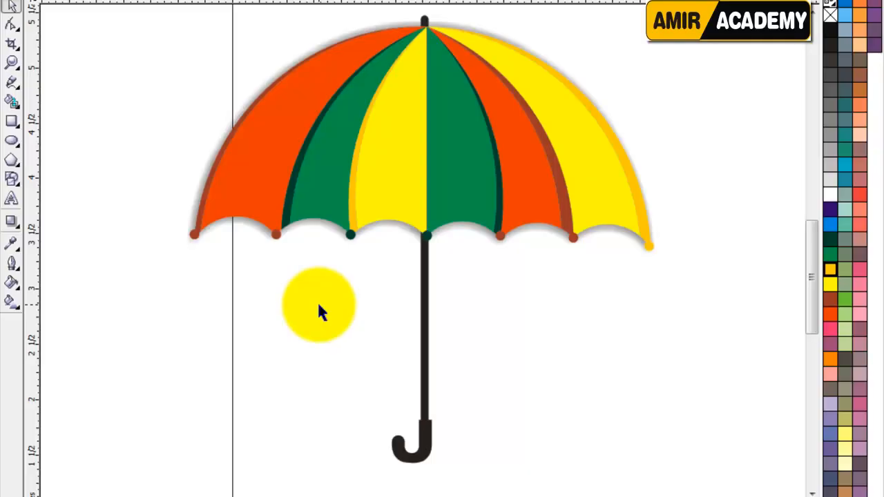
Examine the finished umbrella artwork, including its colored canopy panels, rib tips, shaft and curved handle
scroll(325, 302, down, 1)
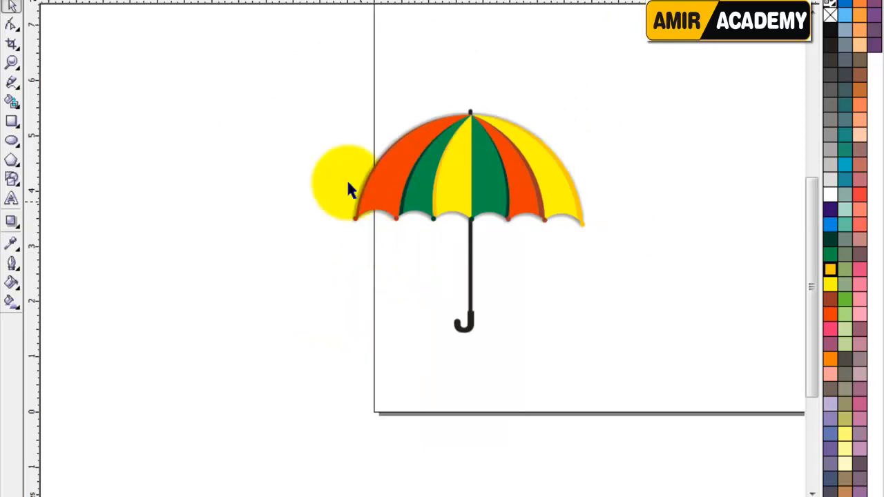
drag(249, 93, 622, 381)
click(622, 379)
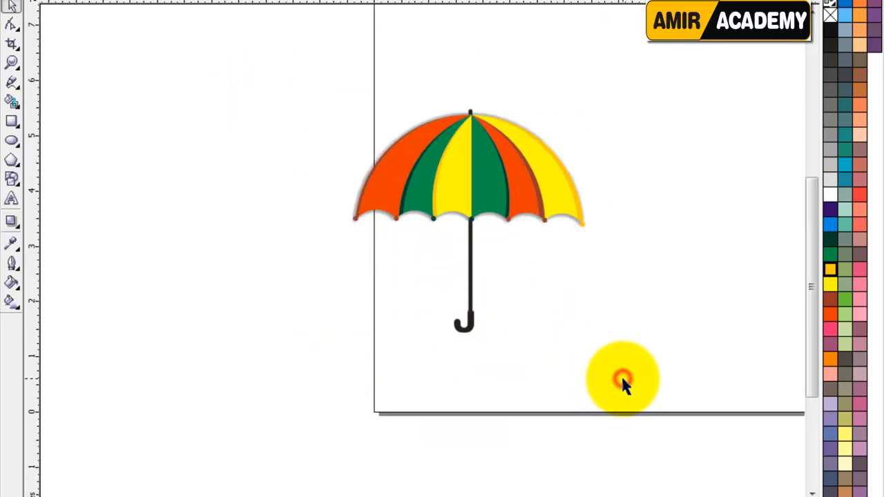
key(F4)
click(440, 121)
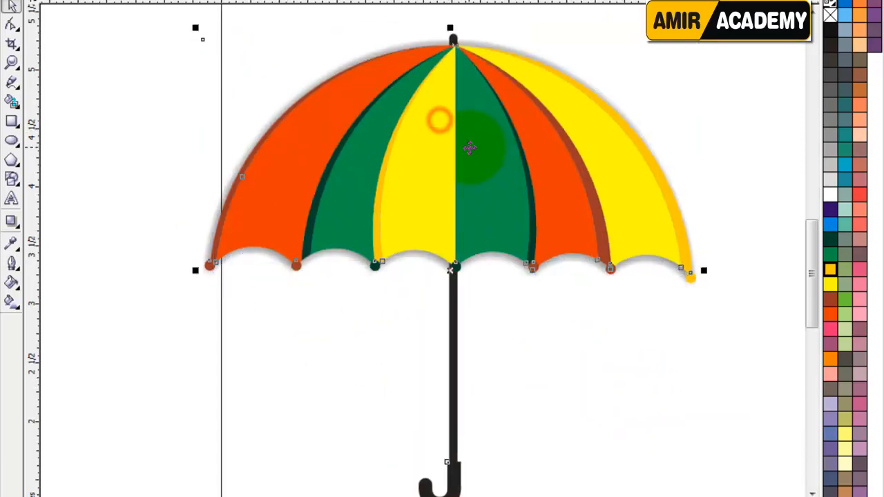
drag(429, 181, 485, 168)
key(F4)
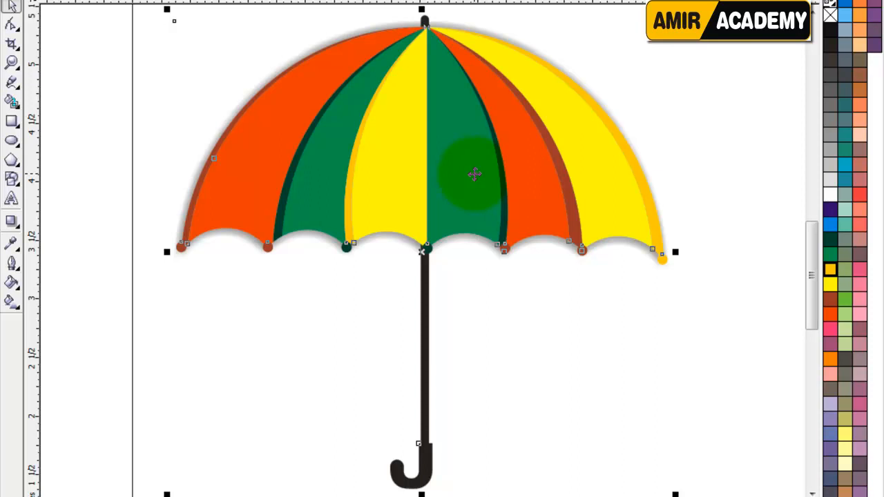
drag(429, 128, 415, 151)
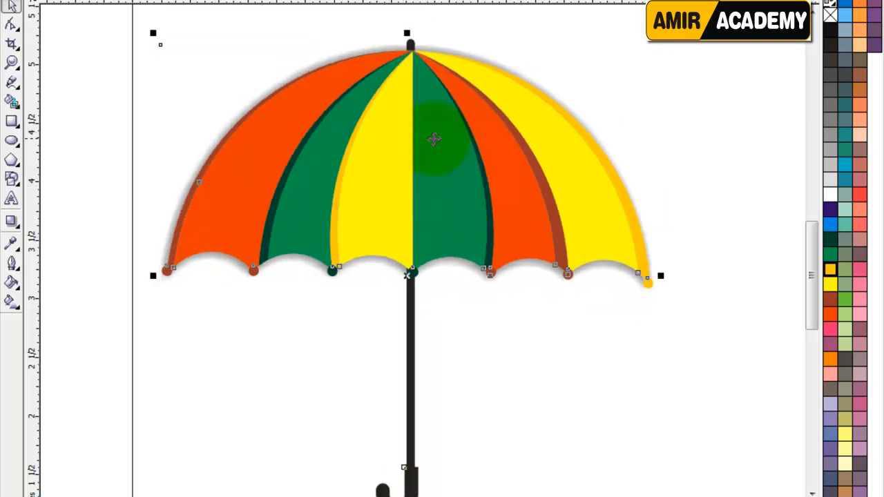
drag(412, 182, 438, 175)
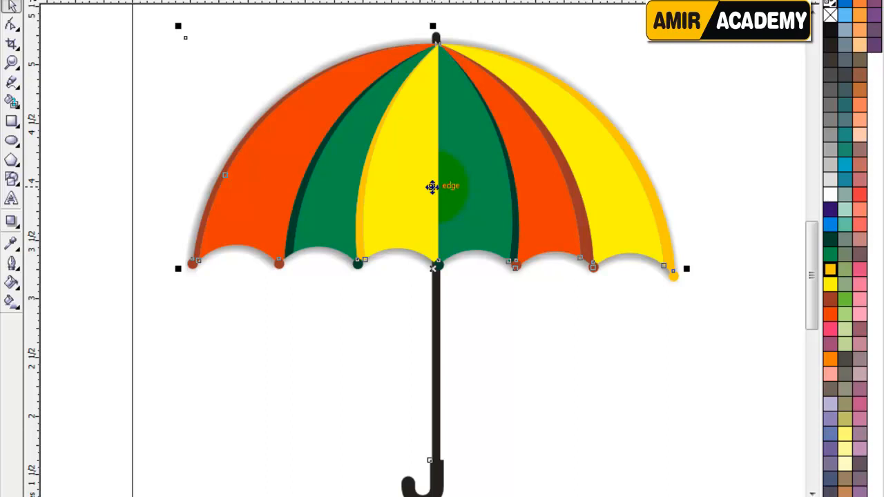
mouse_move(435, 175)
mouse_down()
mouse_move(475, 156)
mouse_move(477, 180)
mouse_move(441, 174)
mouse_up()
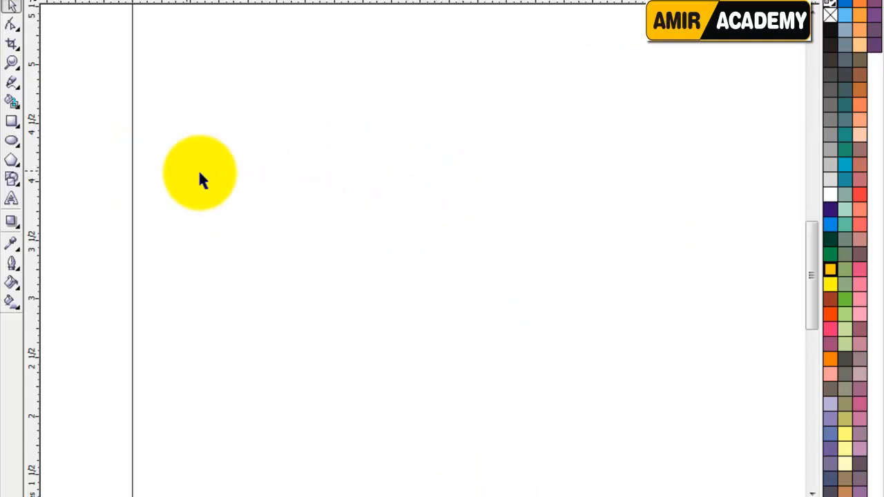
Draw a large circle about 2.9 inches across in the empty drawing area and shift it slightly up and left
click(12, 141)
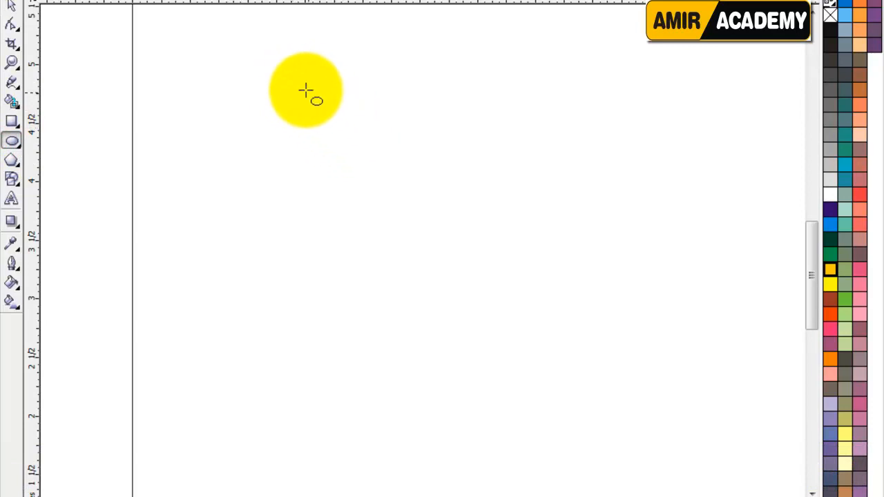
drag(295, 71, 634, 365)
click(11, 5)
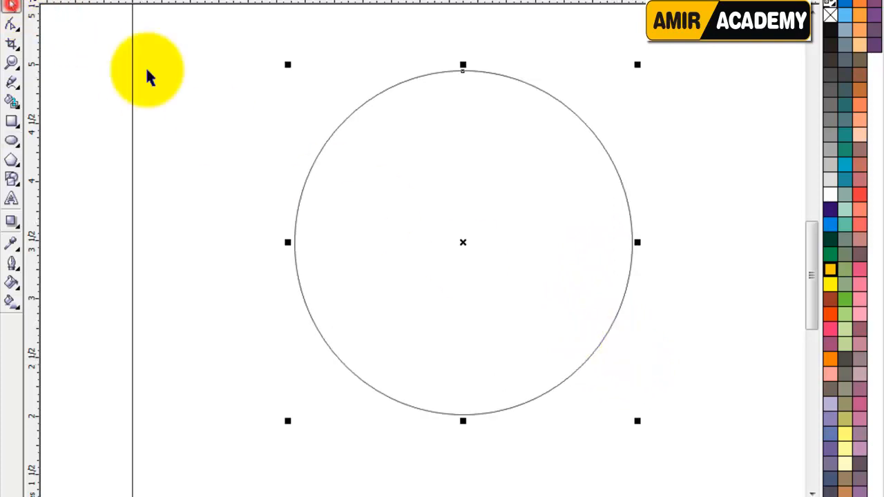
drag(531, 161, 493, 133)
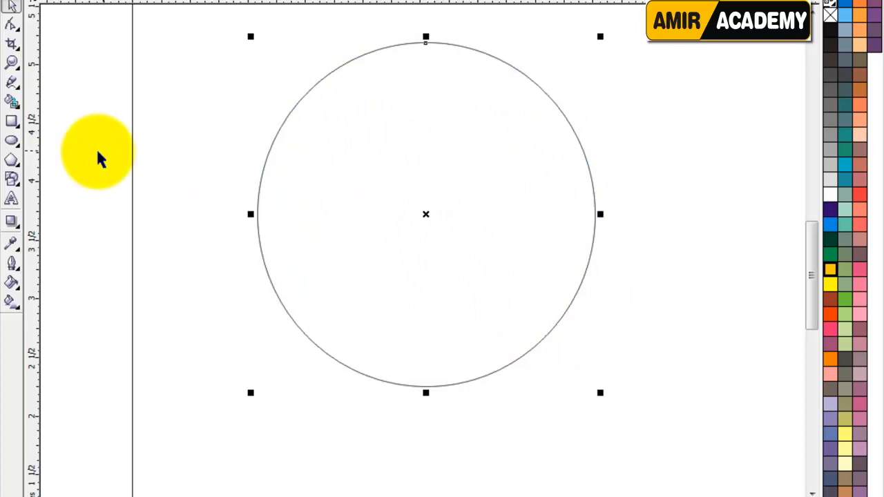
Draw a small circle about 0.5 inch across to the left of the large circle
click(11, 140)
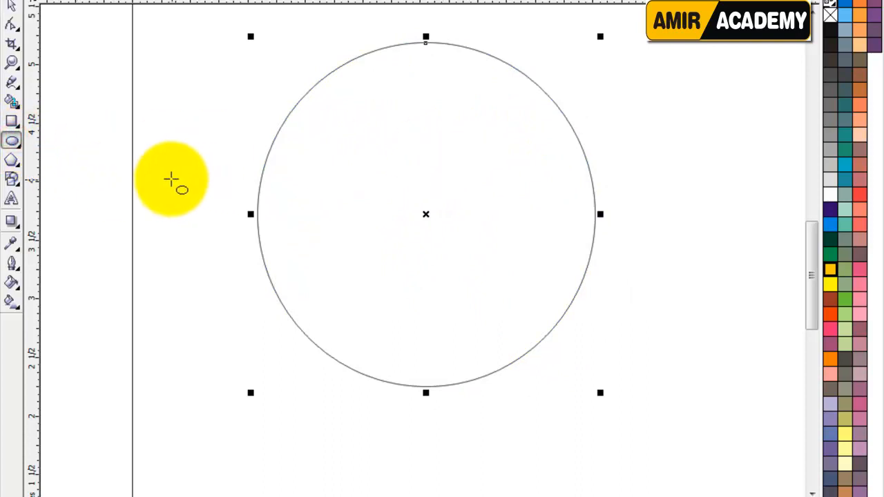
drag(162, 173, 218, 231)
click(11, 6)
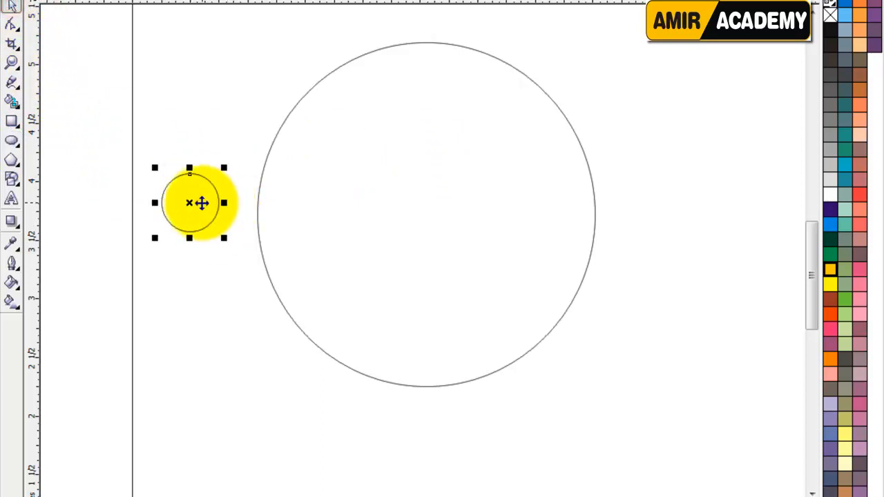
drag(174, 202, 243, 198)
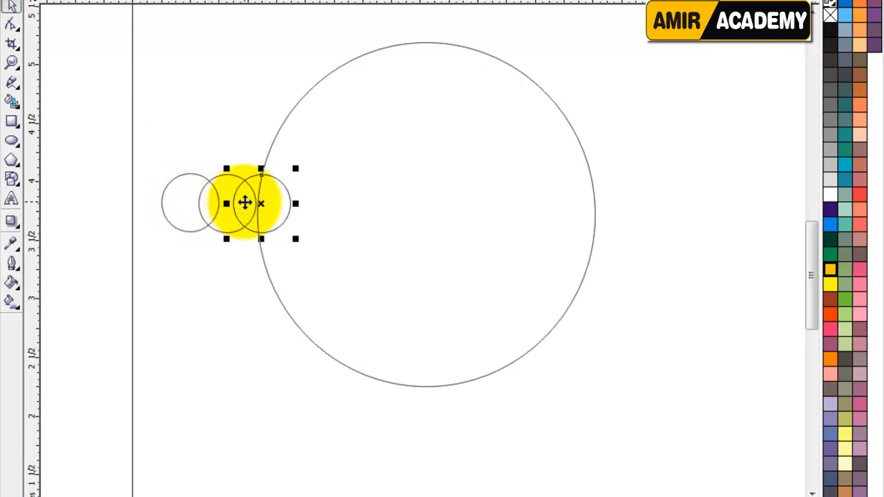
key(ctrl+z)
key(ctrl+z)
Duplicate the small circle horizontally with a slight overlap and repeat the duplication to form a row of six circles
click(225, 270)
click(185, 202)
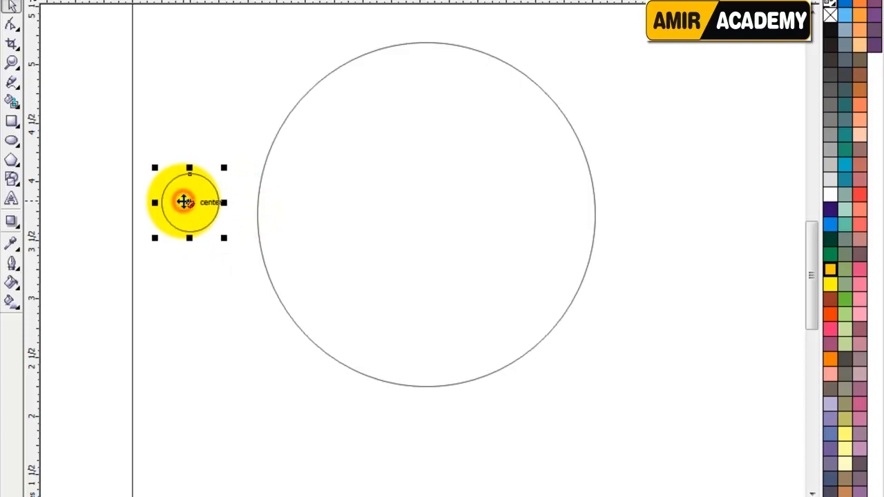
drag(185, 202, 232, 202)
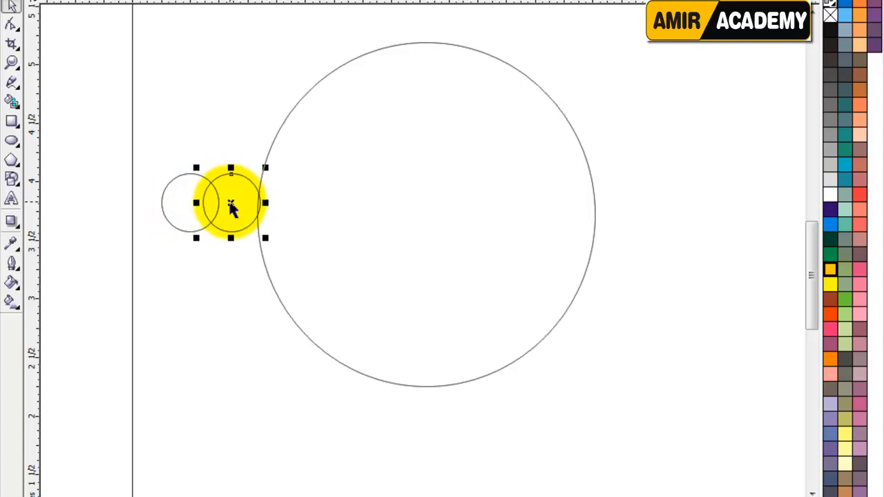
key(ctrl+r)
key(ctrl+r)
key(ctrl+r)
key(ctrl+r)
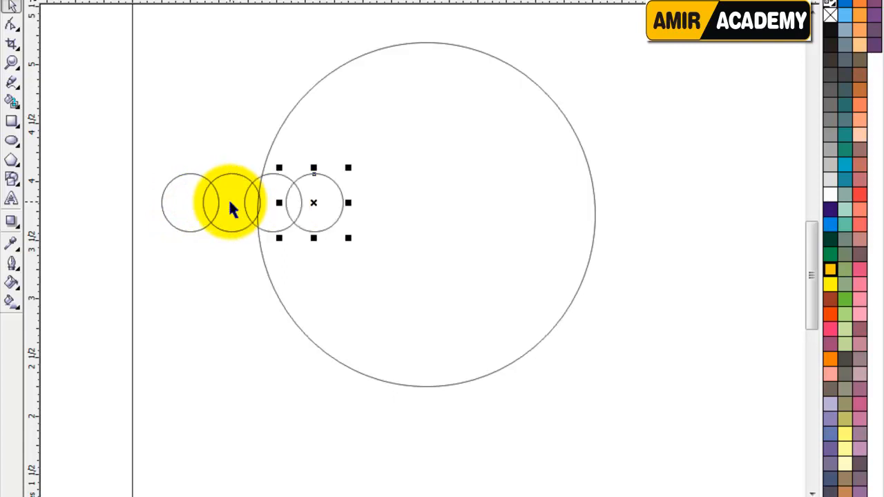
Enlarge the row of six small circles slightly and center it horizontally and vertically on the large circle
drag(112, 140, 450, 245)
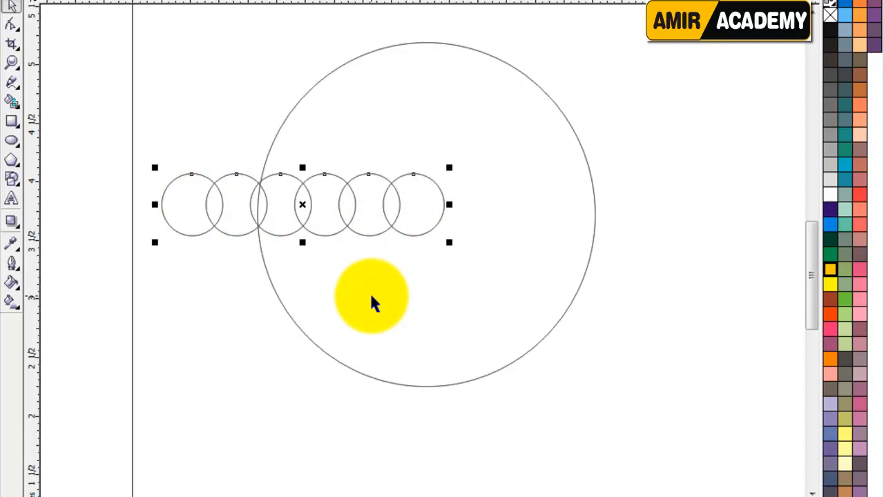
shift+click(371, 314)
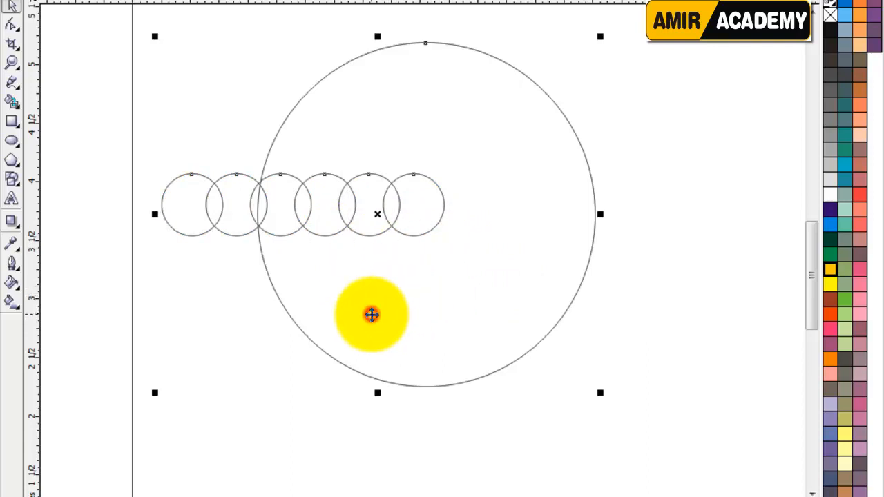
key(e)
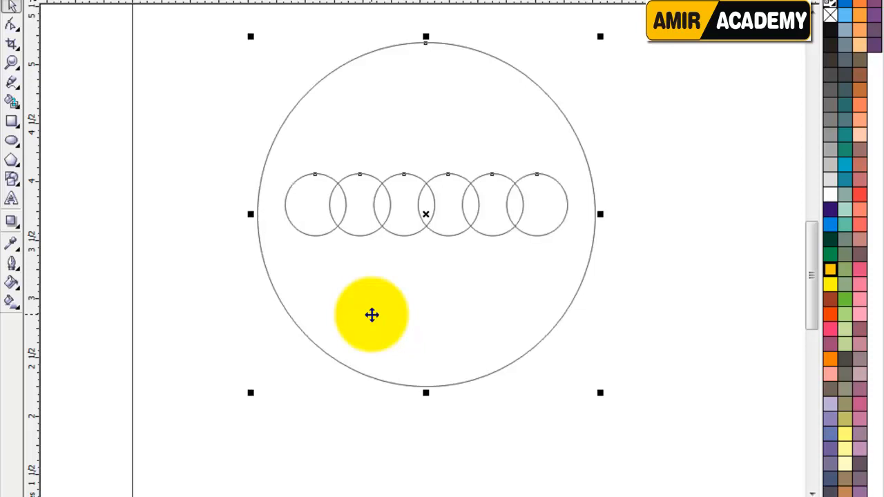
key(c)
click(660, 303)
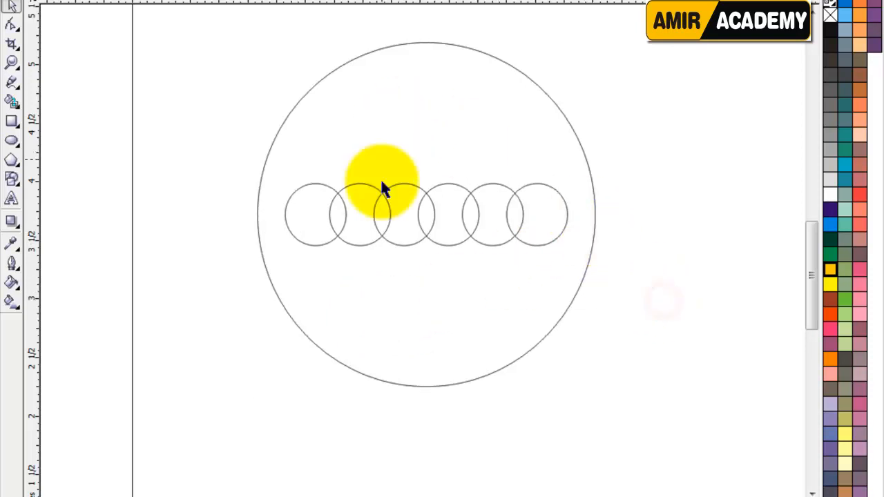
Shrink the large circle about its center until its sides meet the outer edges of the small-circle row
click(577, 258)
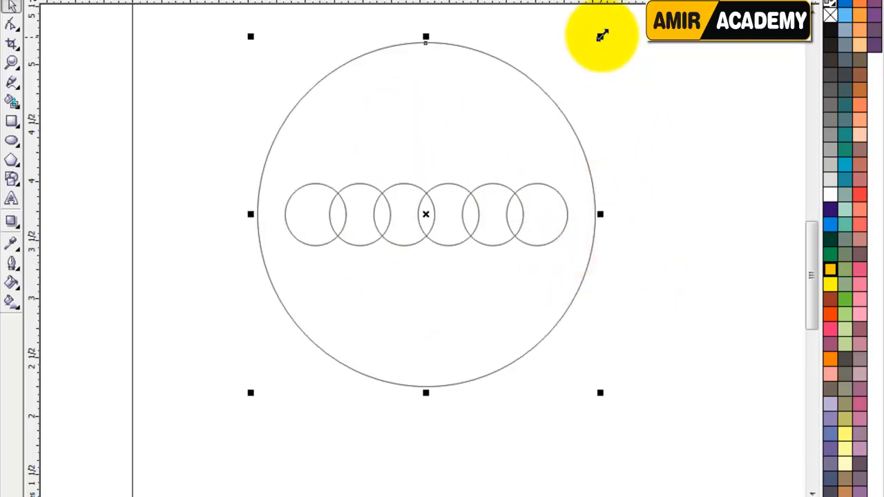
drag(602, 37, 583, 68)
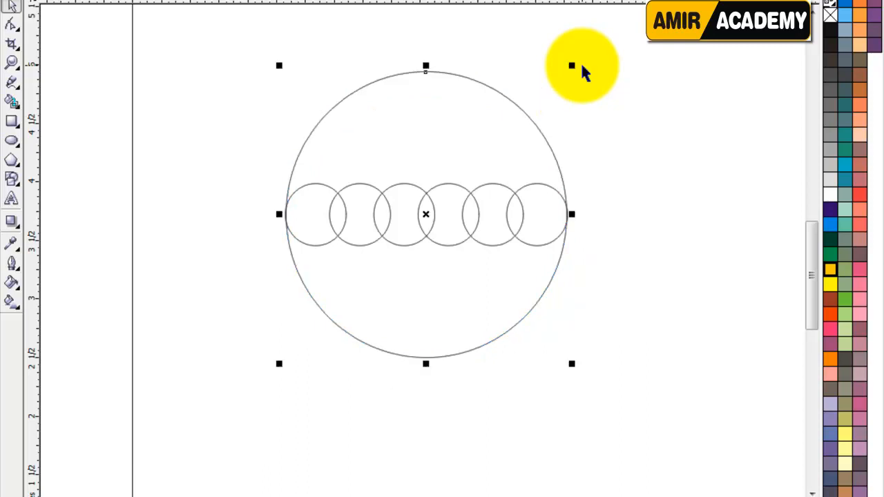
click(653, 183)
key(F4)
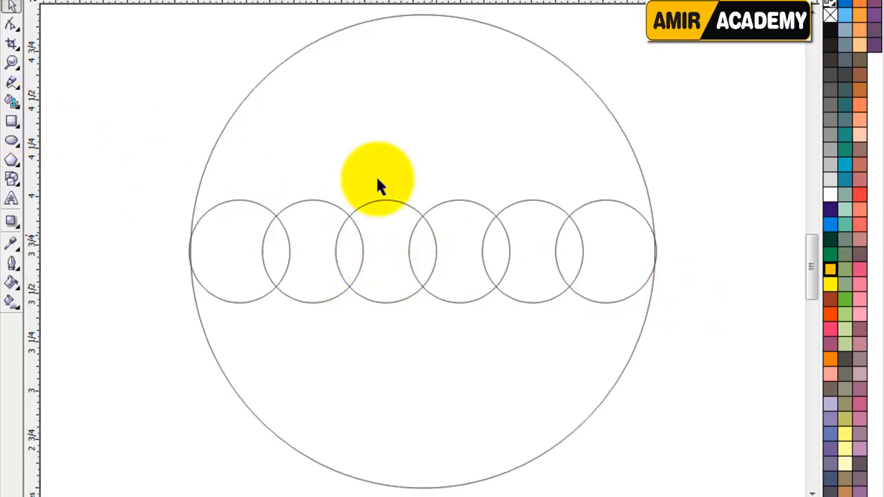
Create a canopy shape with Smart Fill from the area above the small circles and move it aside to the right
click(13, 103)
click(343, 103)
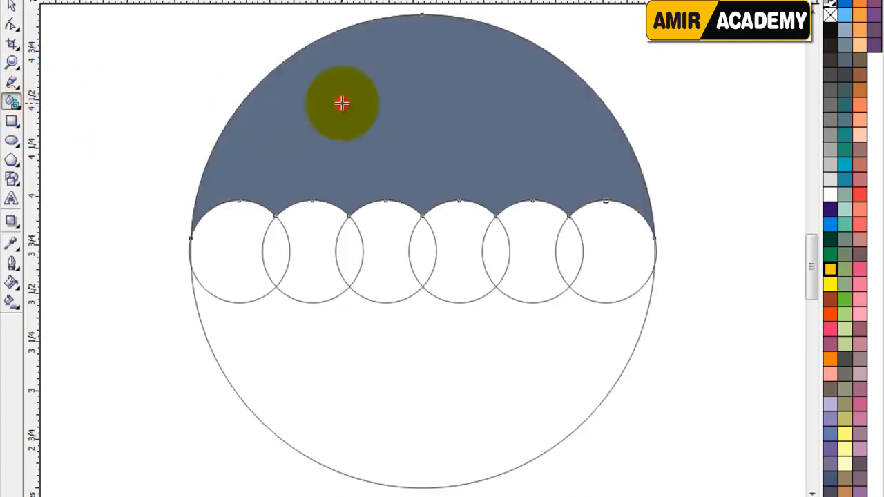
click(11, 6)
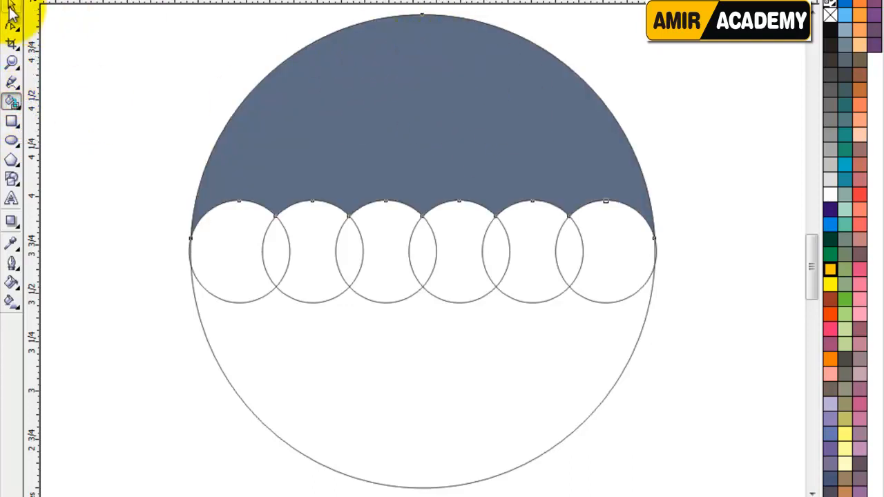
click(368, 193)
drag(462, 138, 570, 134)
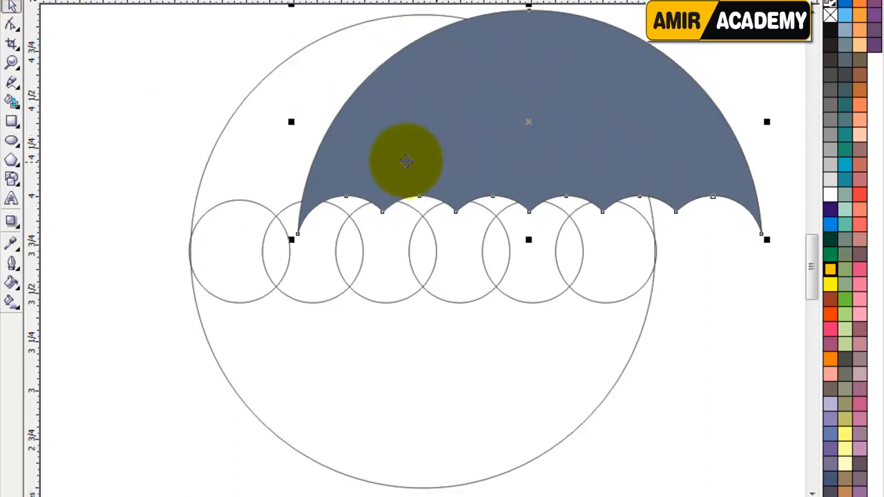
drag(365, 161, 479, 165)
Delete the row of small circles and the large construction circle
click(473, 252)
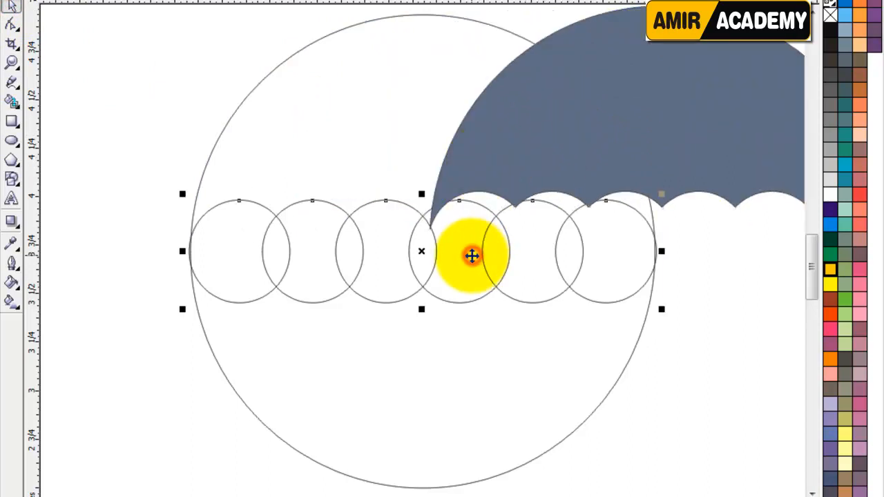
key(Delete)
click(469, 280)
key(Delete)
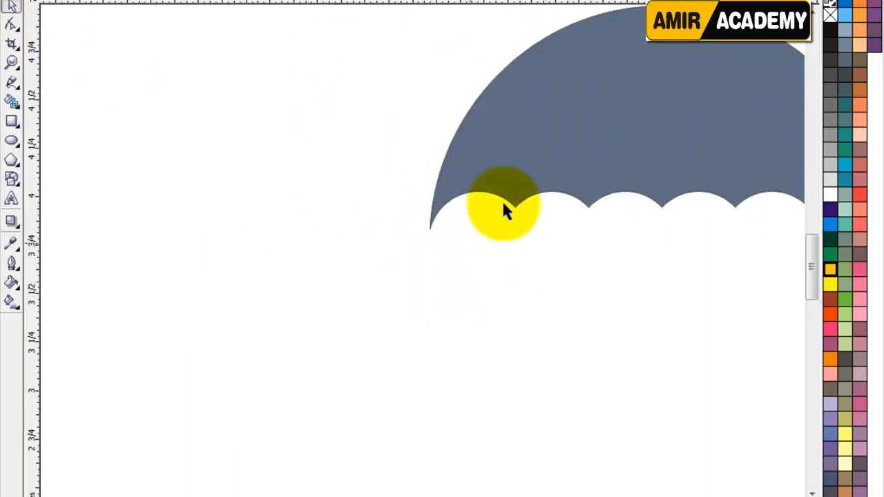
Move the scalloped canopy shape back to the middle of the drawing area and remove its fill
drag(627, 112, 367, 153)
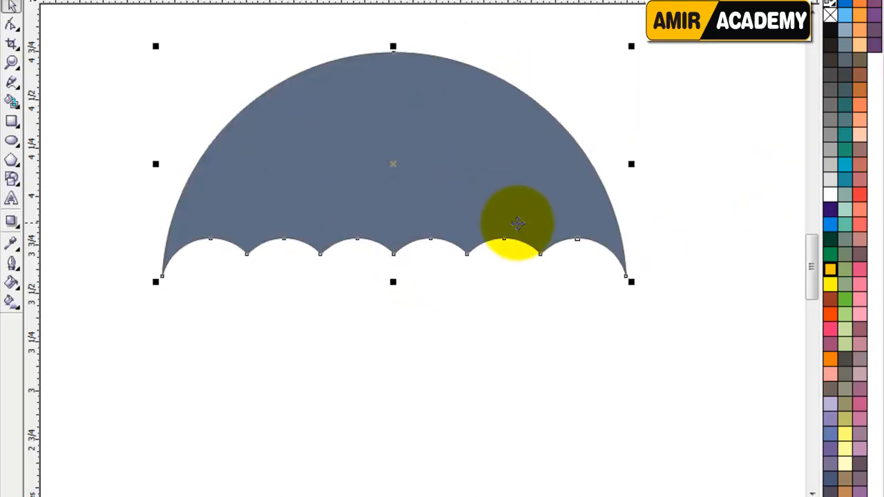
click(830, 16)
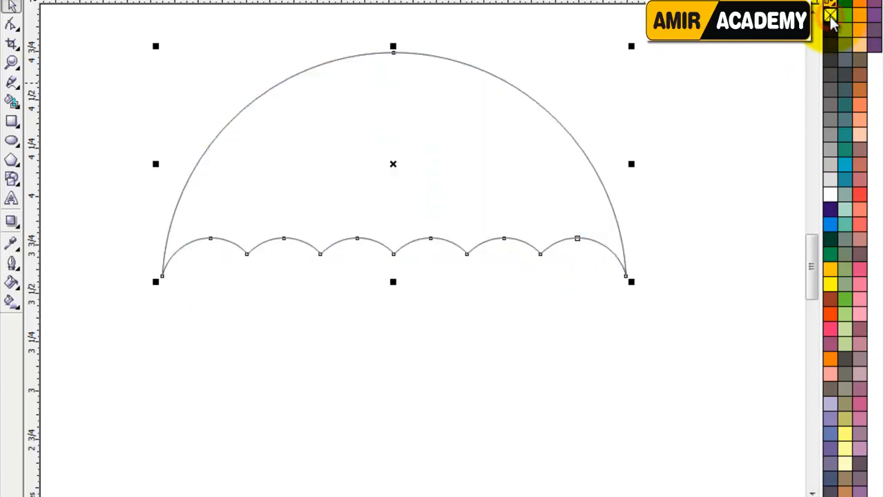
click(699, 245)
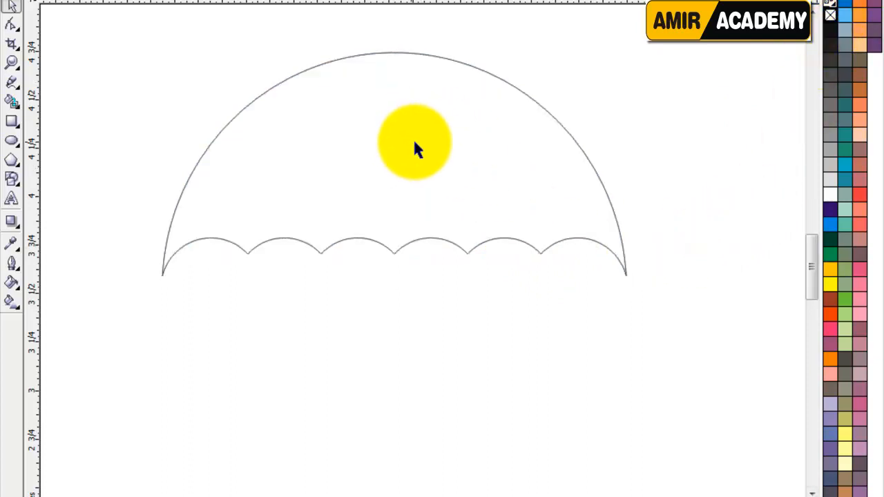
Move the canopy shape's rotation center up to the top node of its arc
click(302, 149)
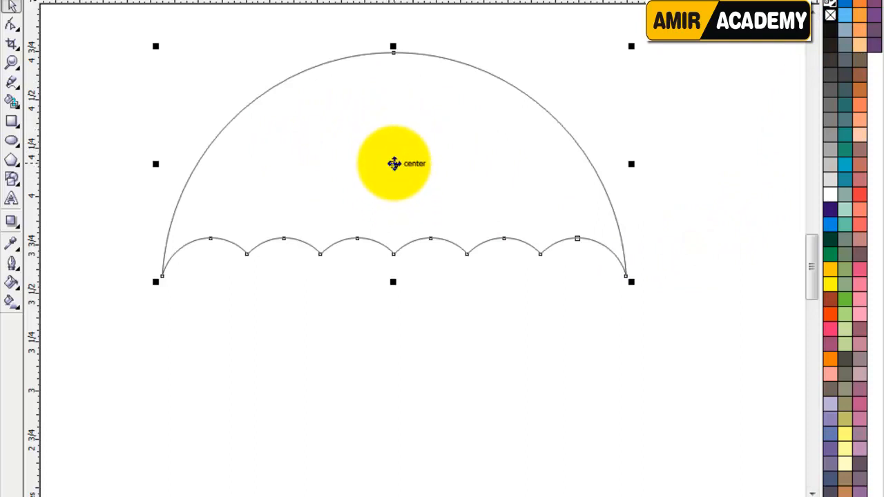
click(394, 165)
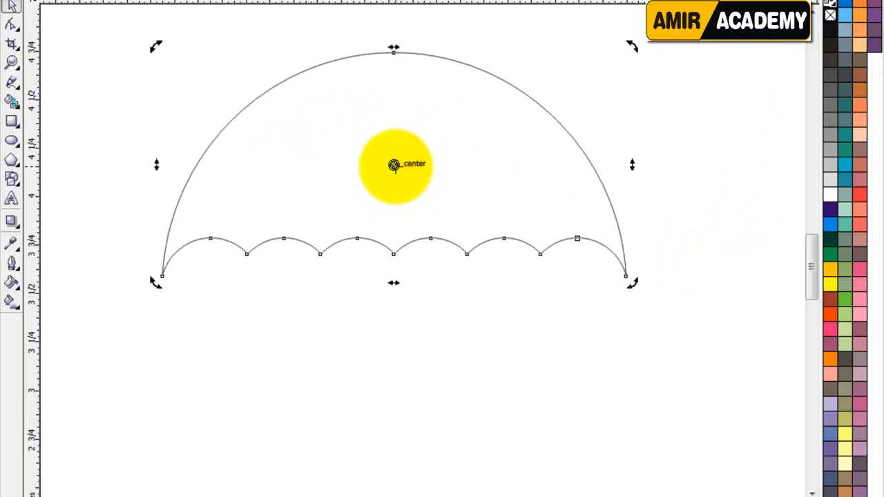
drag(394, 165, 394, 54)
click(302, 40)
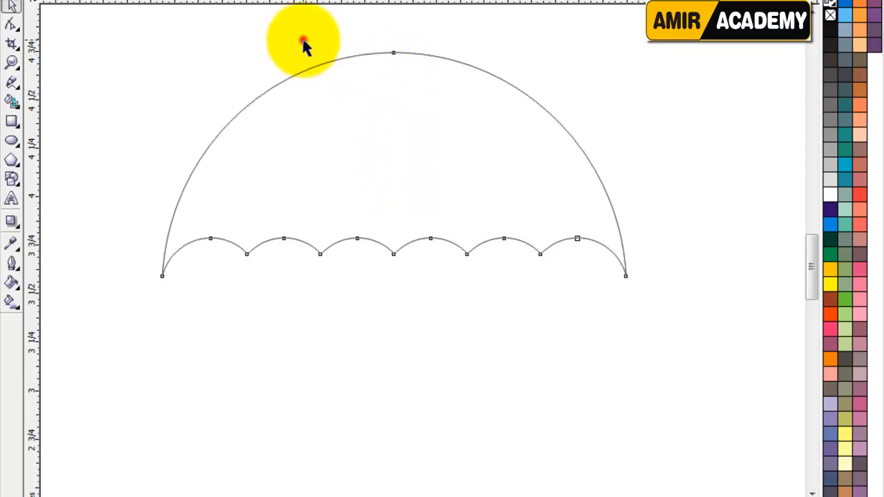
click(277, 166)
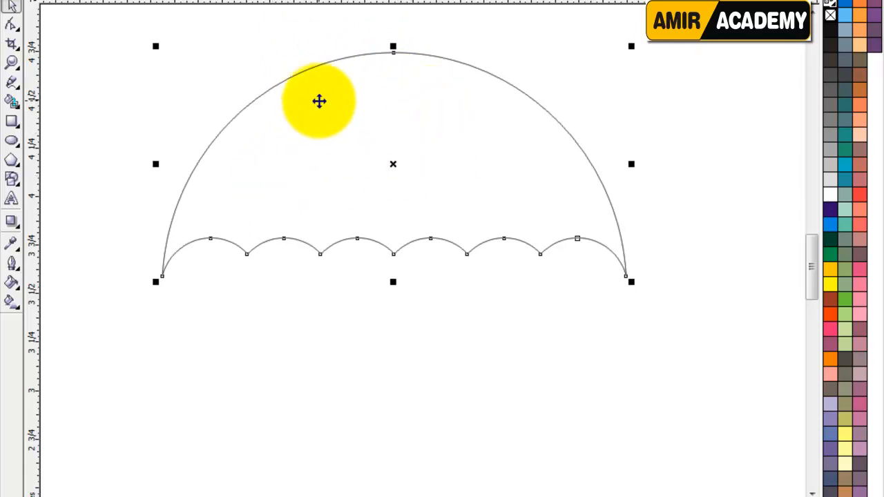
Rotate a copy of the canopy slightly counterclockwise about its top node and Smart Fill the thin sliver along the left edge
click(330, 163)
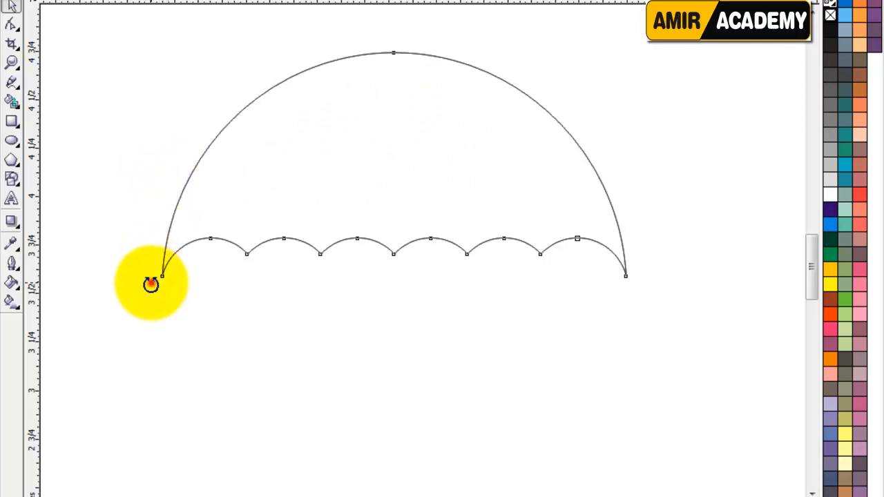
drag(151, 283, 160, 294)
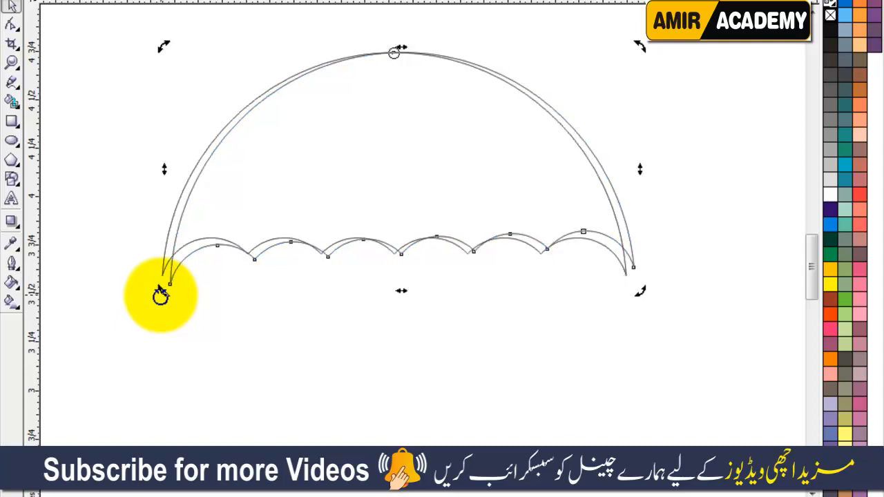
click(13, 102)
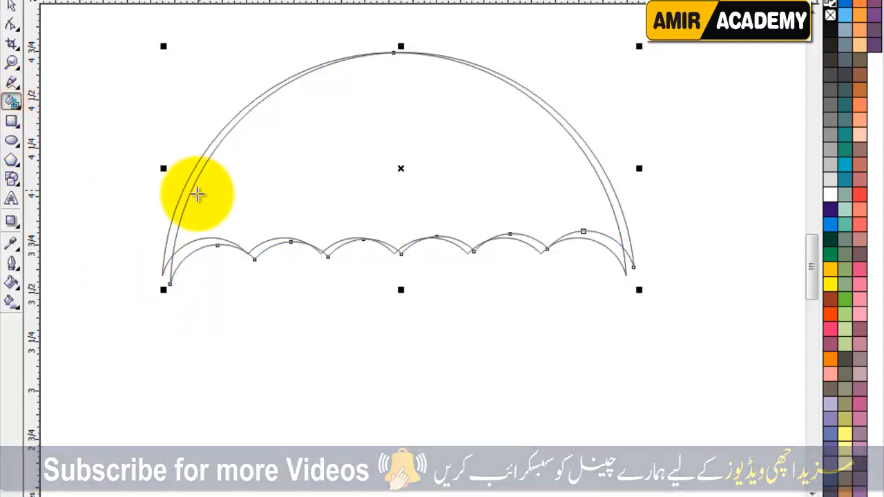
click(177, 214)
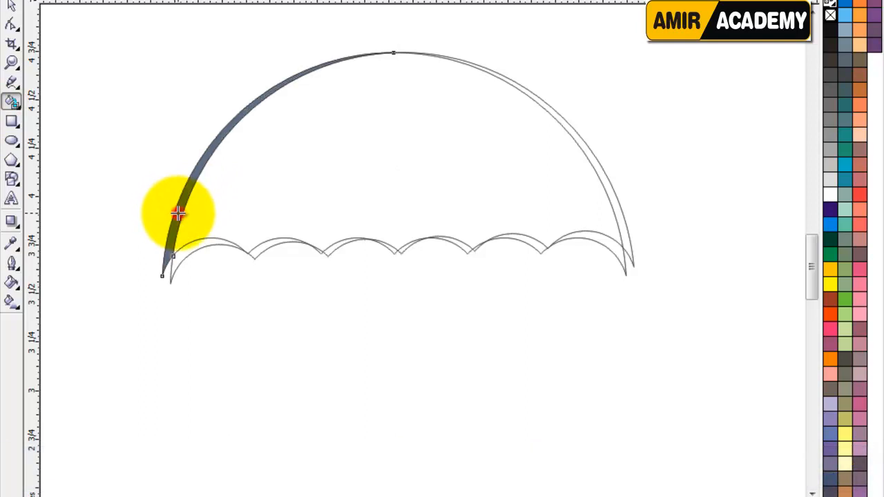
Smart Fill the thin sliver between the two outlines along the canopy's right edge
click(627, 228)
key(ctrl+z)
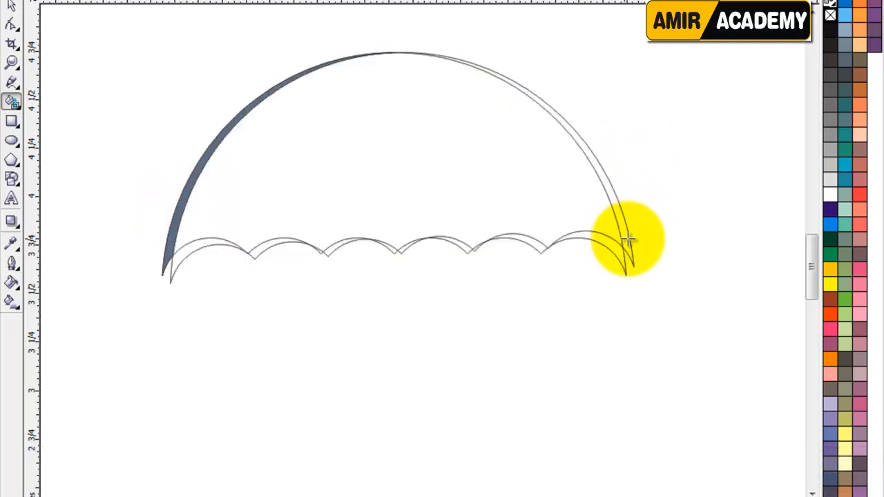
click(12, 7)
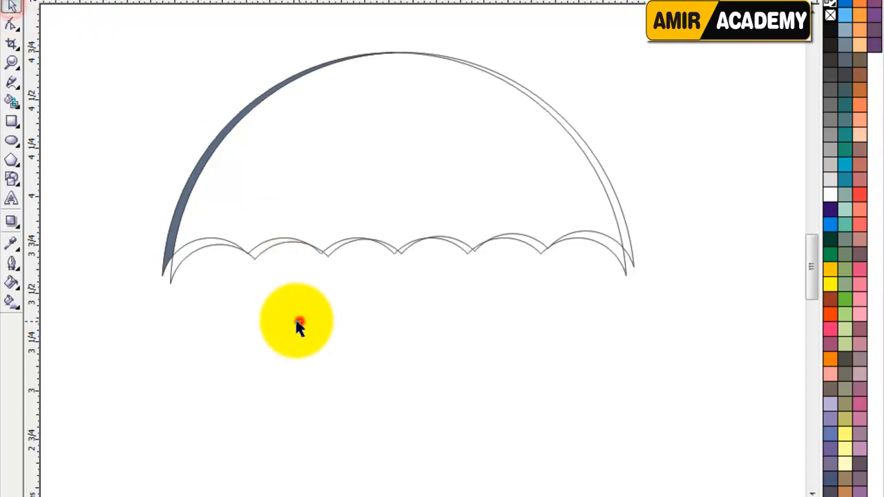
click(298, 320)
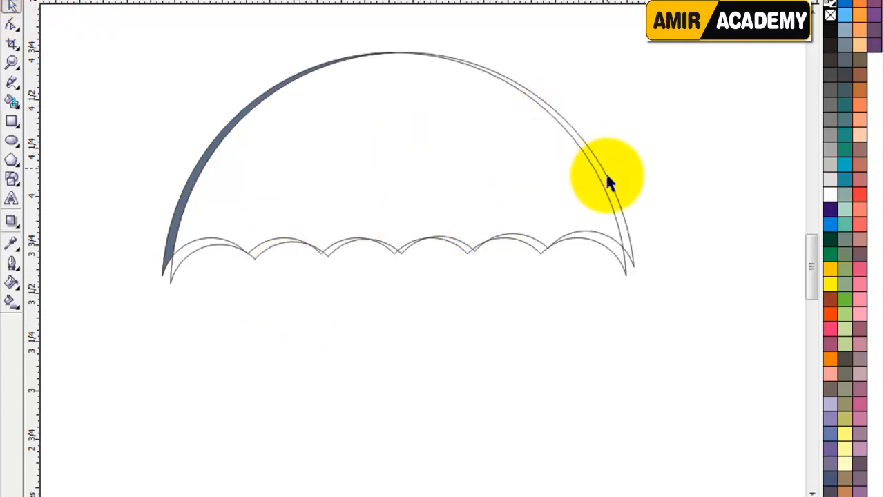
click(12, 101)
click(625, 238)
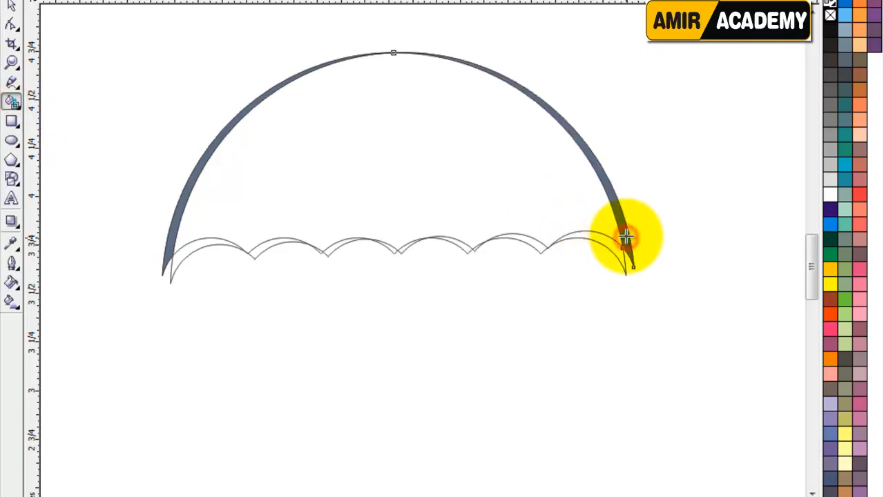
click(12, 7)
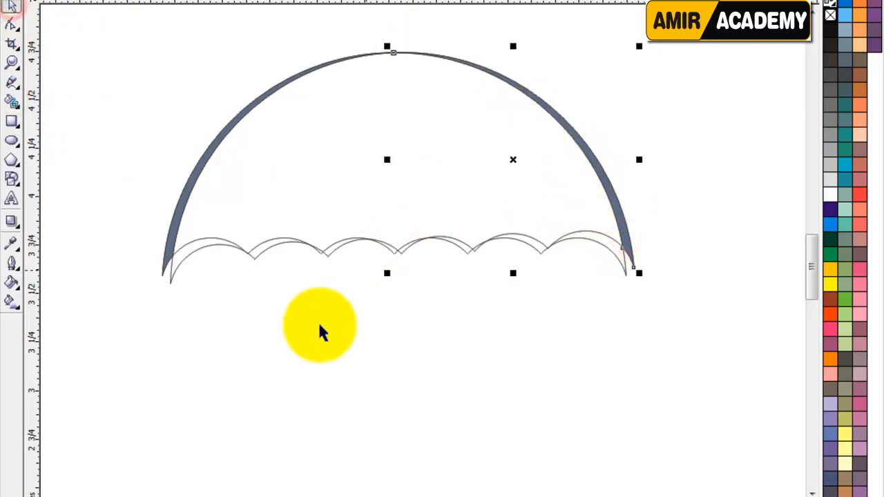
click(308, 352)
Rotate the copied outline counterclockwise until its edge meets the first scallop corner from the left, and Smart Fill the leftmost panel
click(299, 192)
click(286, 189)
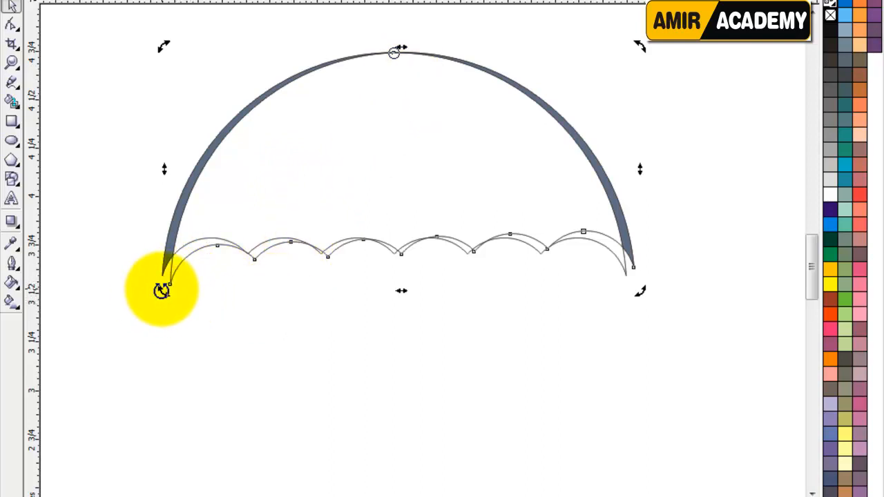
drag(161, 290, 278, 330)
drag(251, 363, 238, 359)
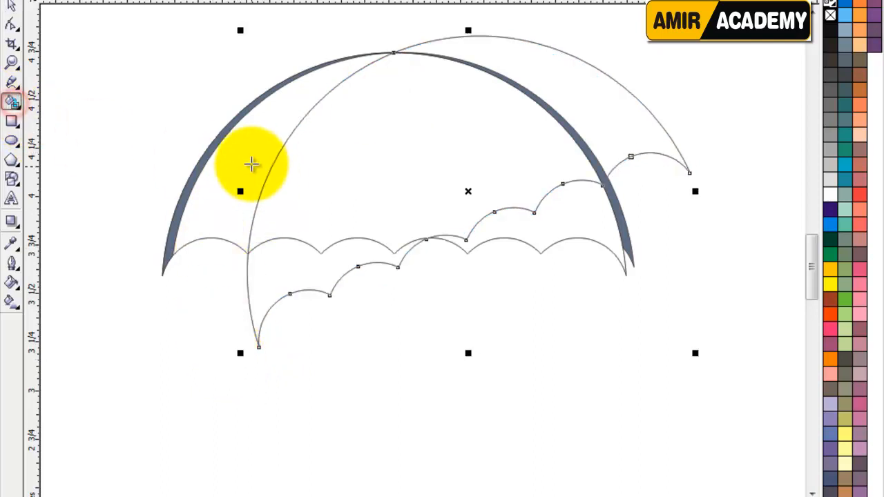
click(251, 161)
Rotate the copied outline slightly further counterclockwise and Smart Fill the narrow strip beside the leftmost panel
click(12, 6)
click(300, 273)
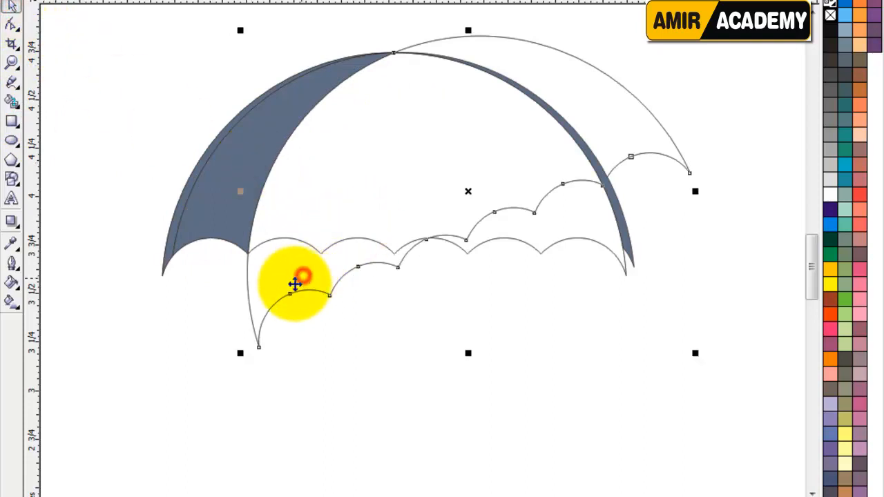
click(282, 286)
drag(236, 355, 253, 362)
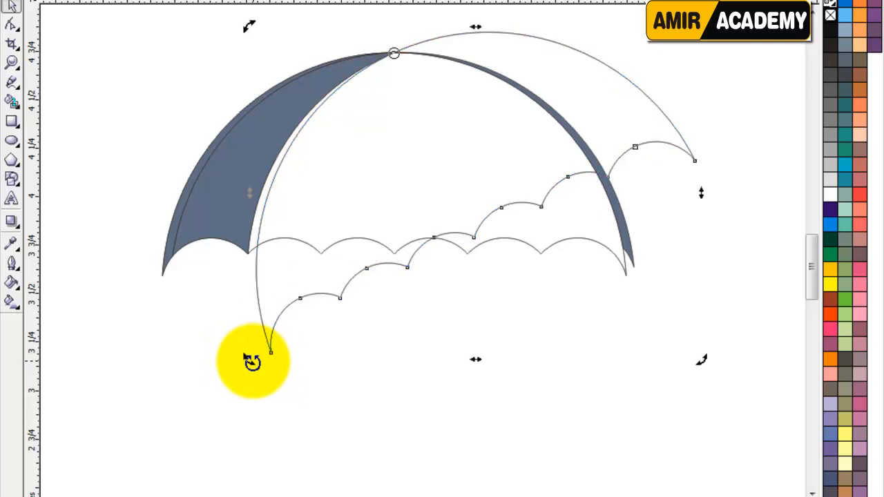
click(11, 102)
click(255, 233)
Rotate the copied outline counterclockwise to the second scallop corner from the left and Smart Fill the second panel
click(10, 5)
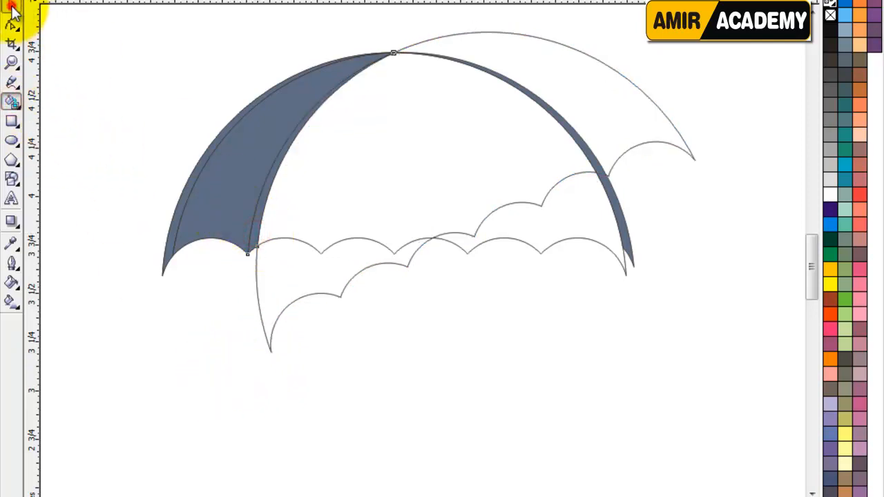
click(275, 311)
click(275, 311)
click(275, 348)
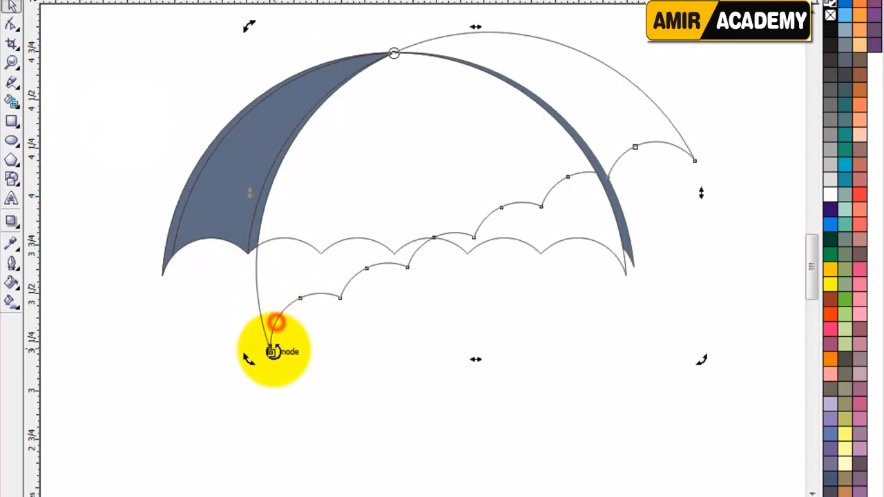
mouse_move(246, 358)
mouse_down()
mouse_move(264, 372)
mouse_move(357, 383)
mouse_up()
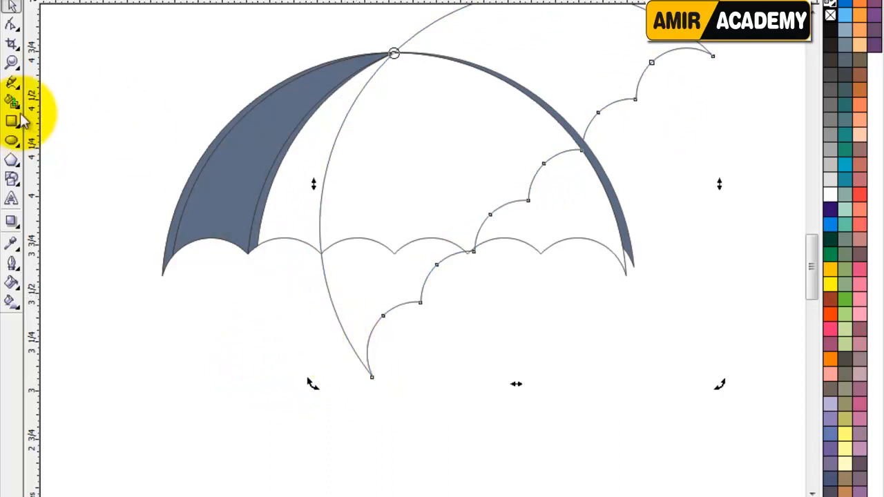
click(301, 221)
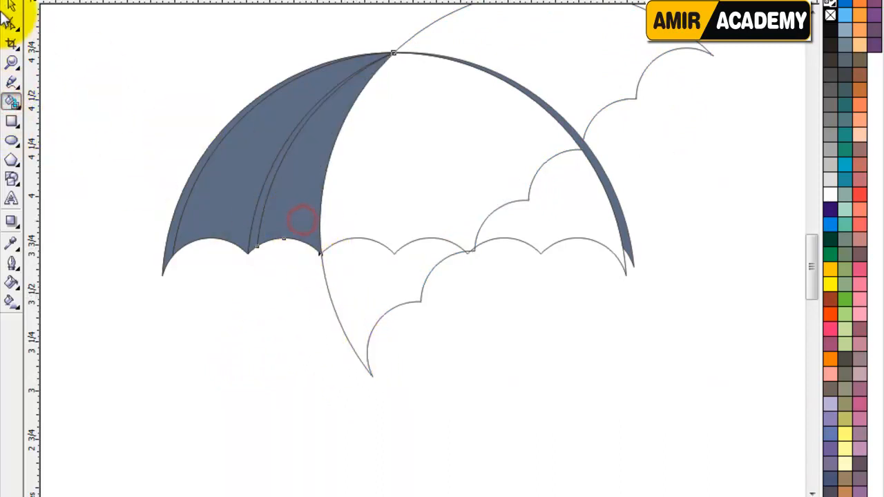
Turn the copied outline slightly past the second scallop corner and Smart Fill the narrow strip beside the second panel
click(11, 7)
click(364, 336)
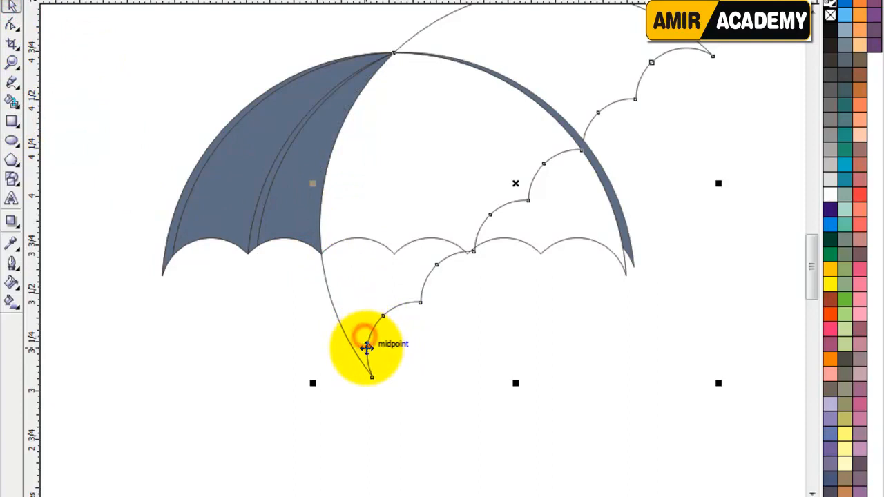
click(366, 347)
drag(315, 381, 330, 388)
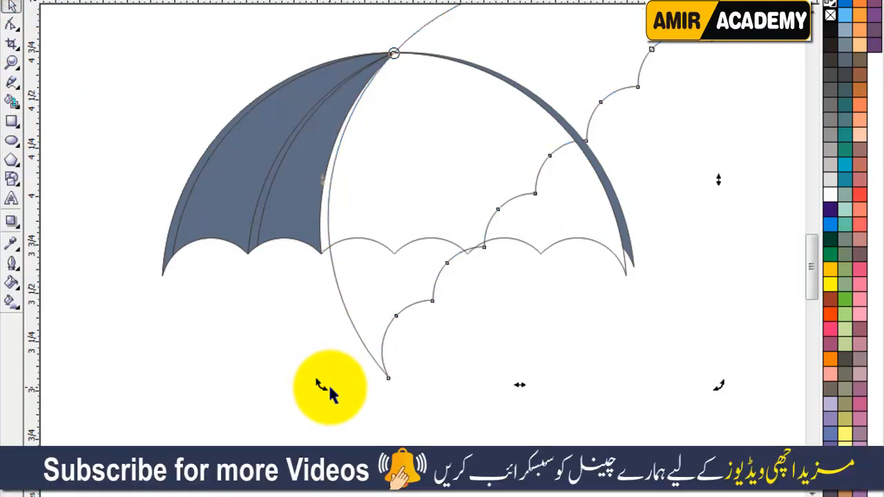
click(11, 104)
click(11, 7)
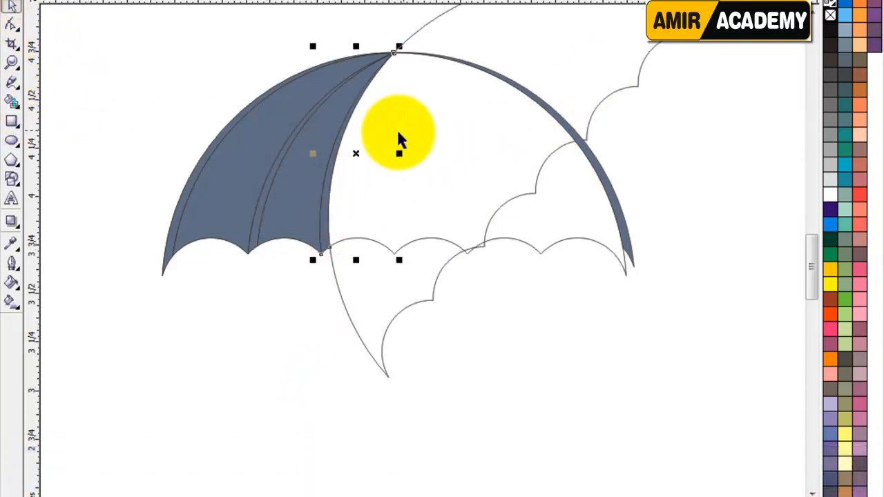
Drag the filled sliver off the canopy's right edge and delete it
click(618, 88)
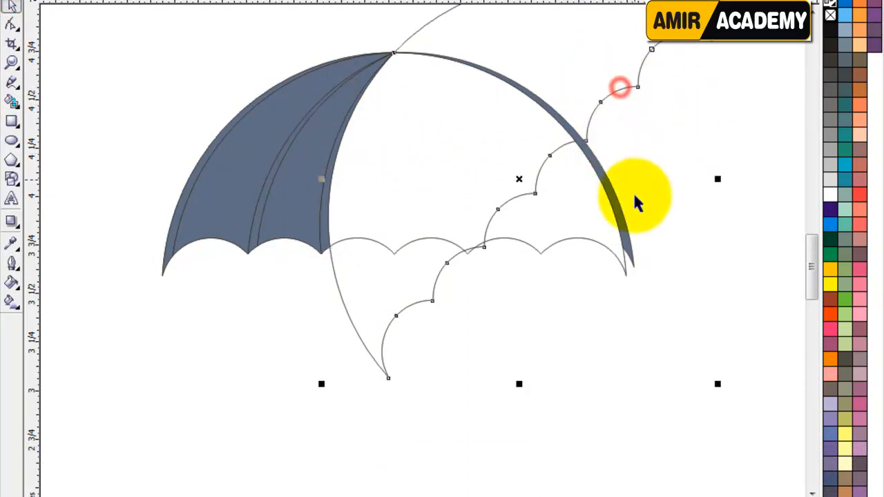
click(638, 207)
drag(631, 251, 683, 211)
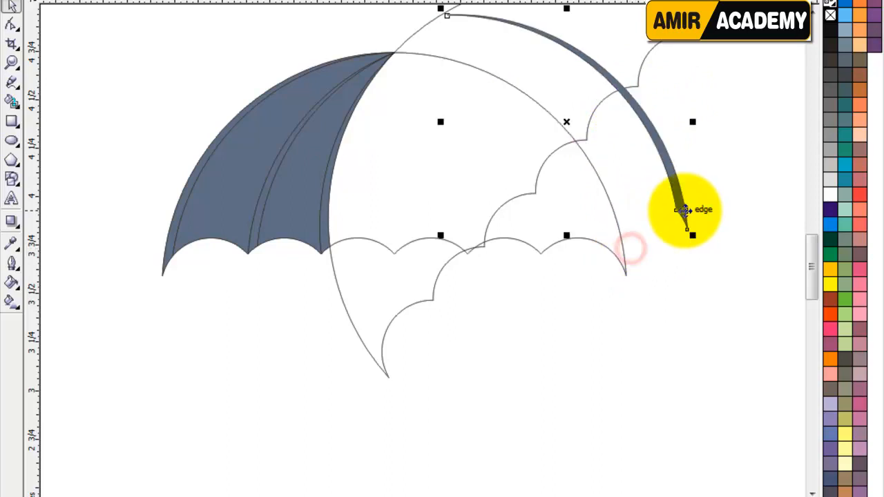
key(Delete)
click(690, 244)
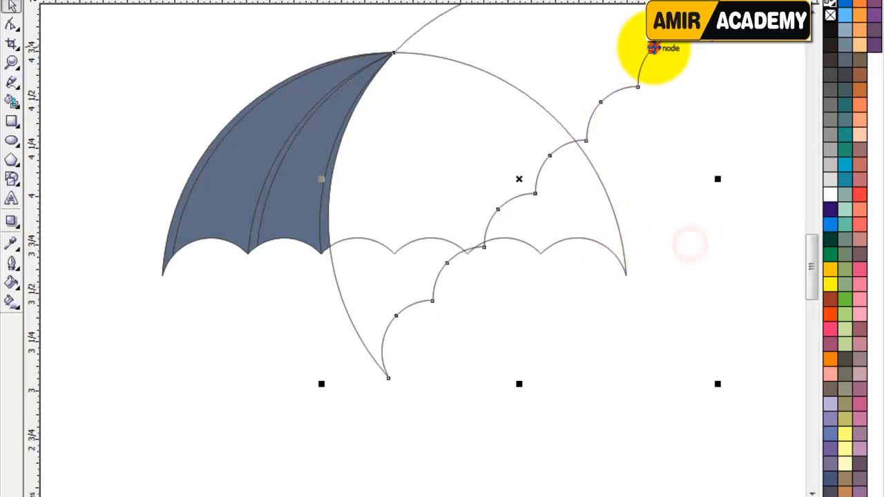
Rotate the copied outline clockwise to just past the original canopy and Smart Fill the thin sliver inside the right edge
click(655, 44)
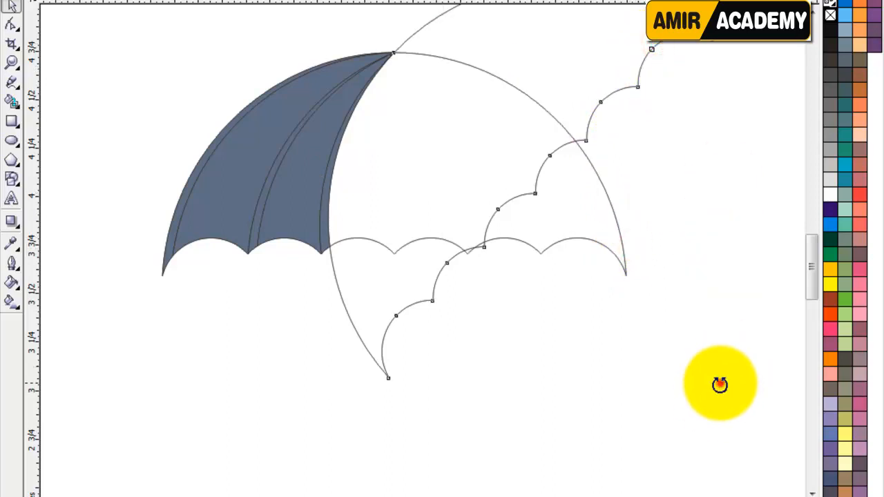
drag(719, 382, 379, 448)
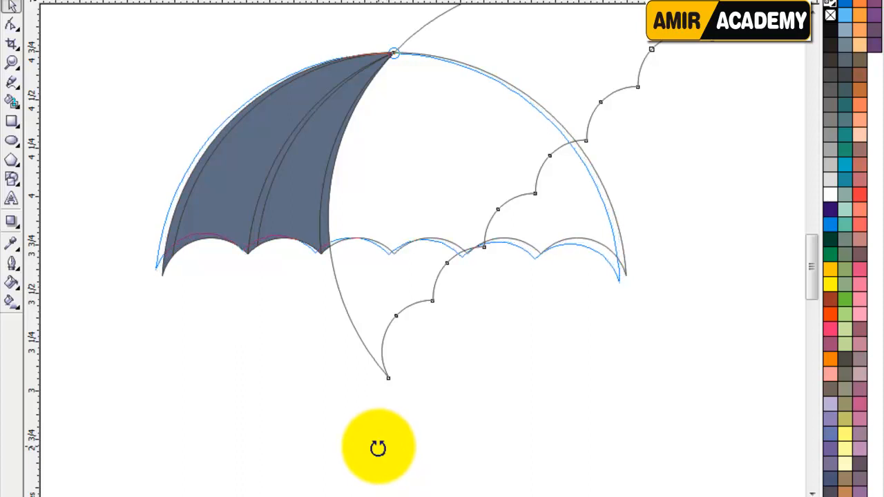
drag(378, 448, 375, 449)
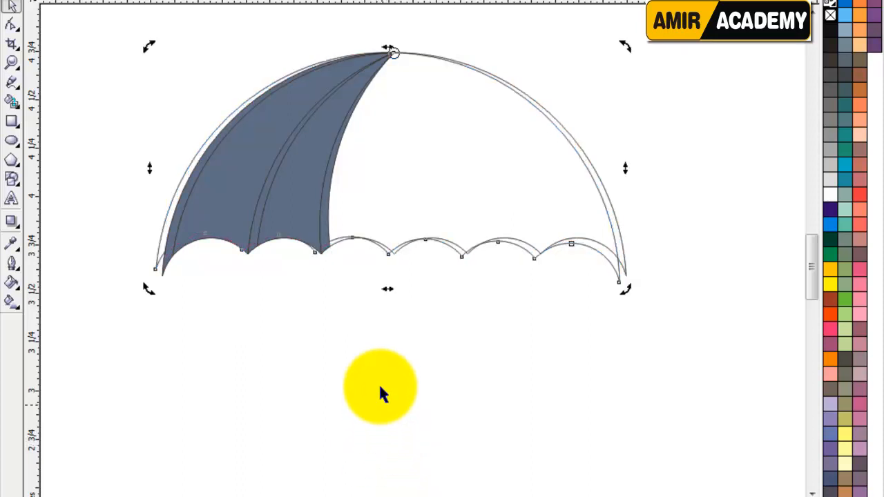
click(12, 101)
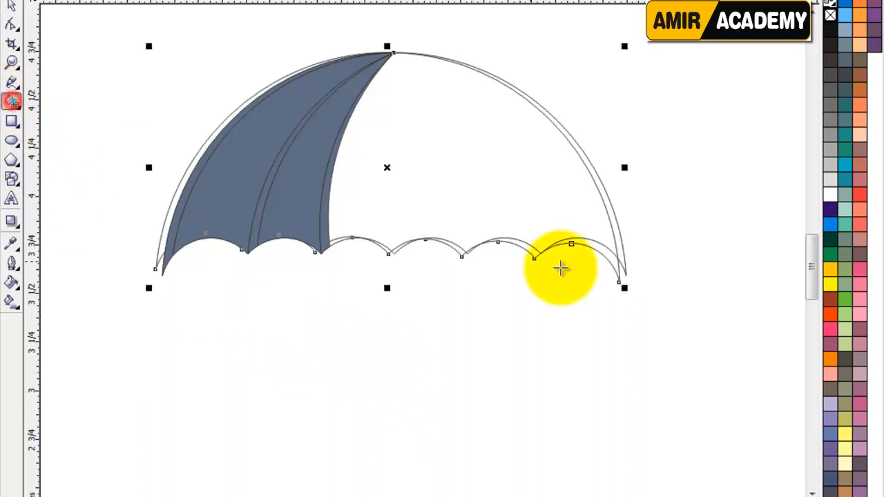
click(621, 250)
Rotate the copied outline clockwise until its edge meets the first scallop corner from the right, and Smart Fill the rightmost panel
click(12, 7)
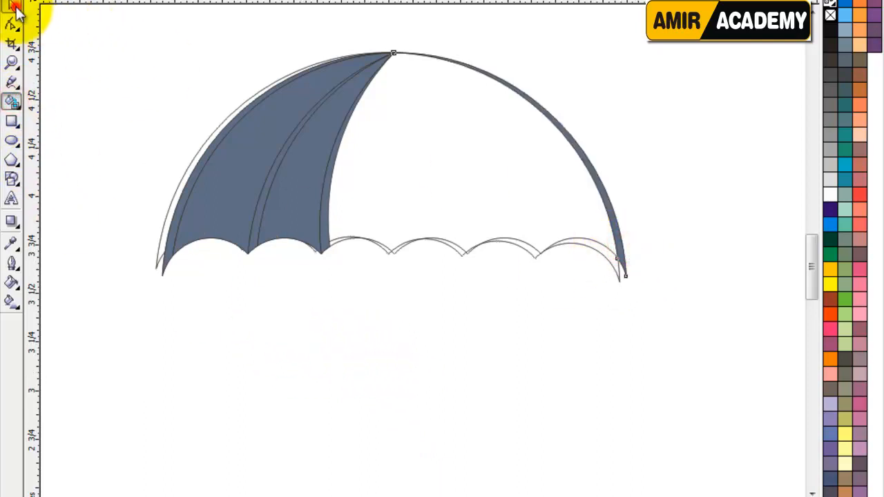
click(506, 249)
click(440, 319)
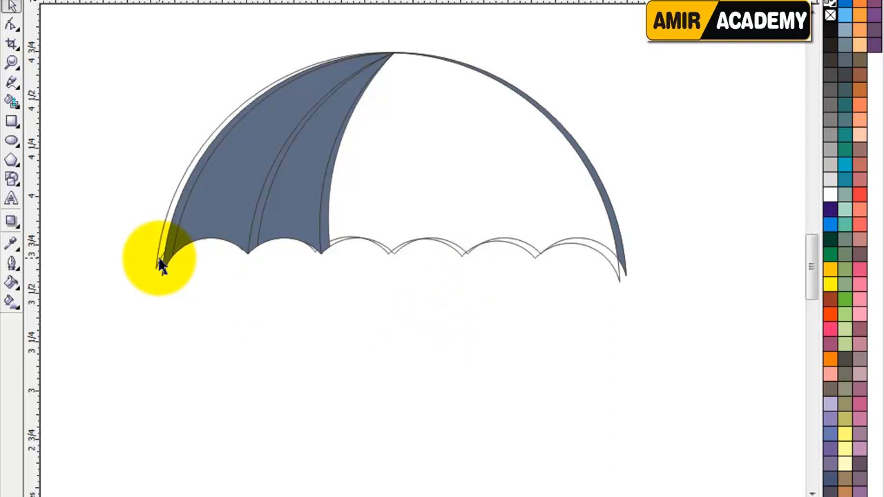
click(158, 258)
drag(625, 288, 526, 334)
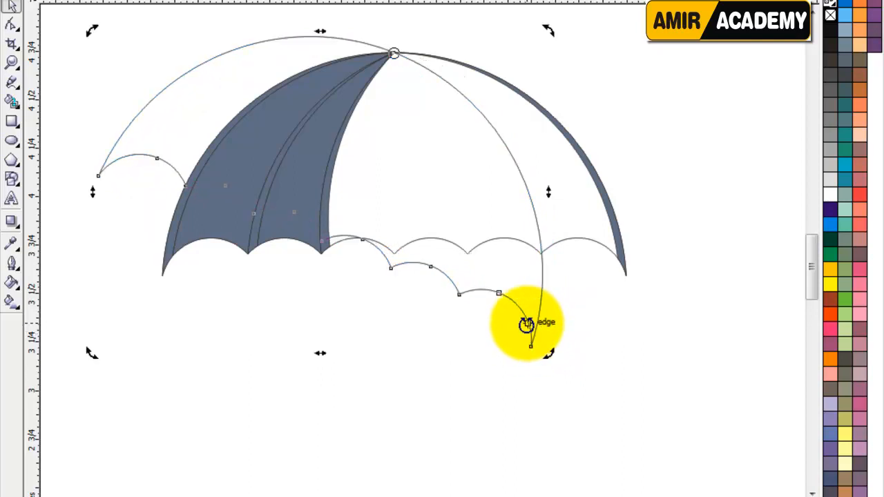
click(550, 158)
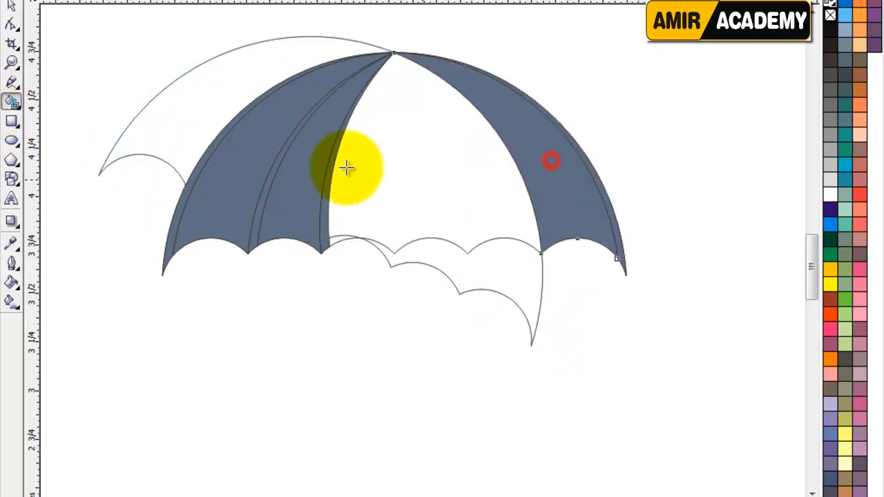
Rotate the copied outline slightly further clockwise and Smart Fill the narrow strip beside the rightmost panel
click(525, 310)
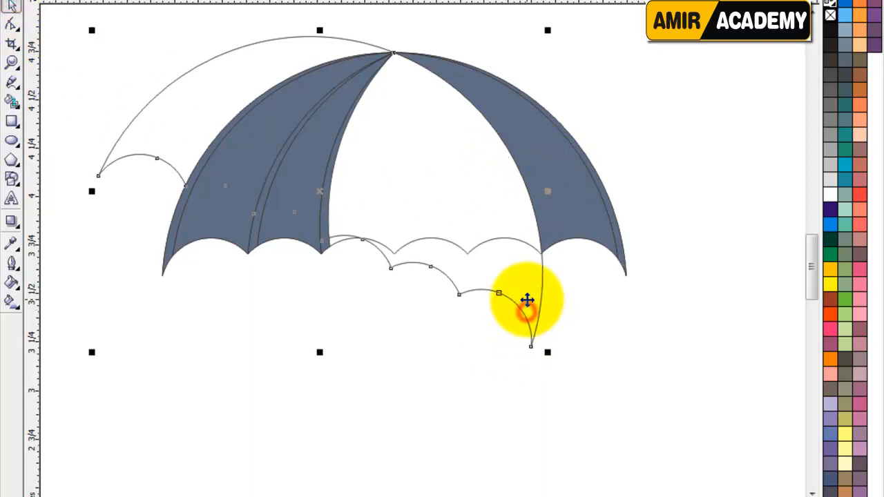
click(525, 299)
drag(546, 352, 537, 362)
click(11, 102)
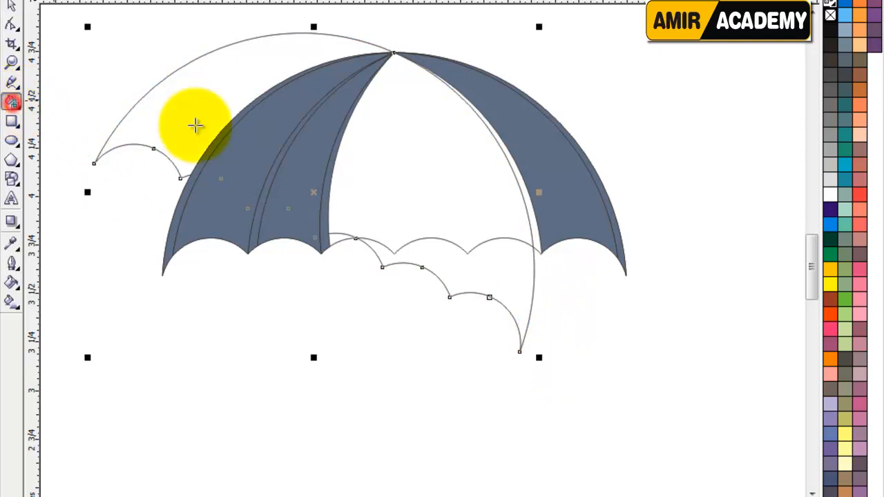
Rotate the copied outline clockwise until its edge meets the second scallop corner from the right, and Smart Fill the second panel from the right
click(11, 5)
click(148, 150)
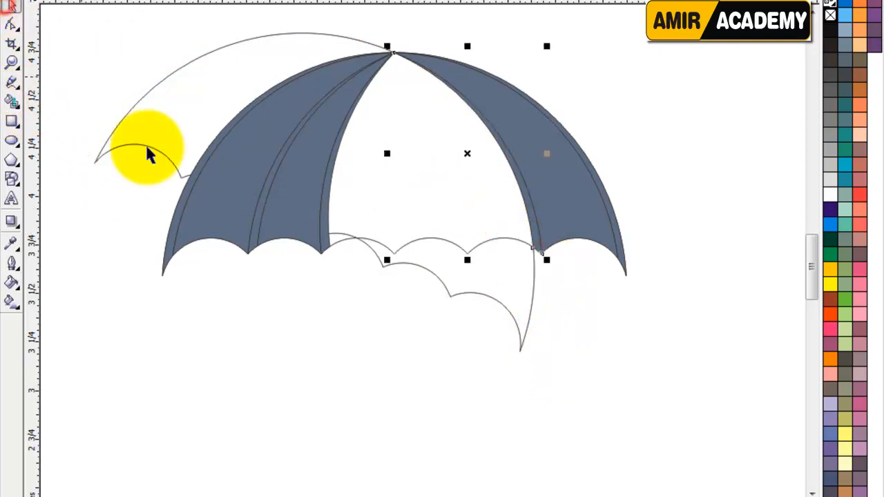
click(500, 296)
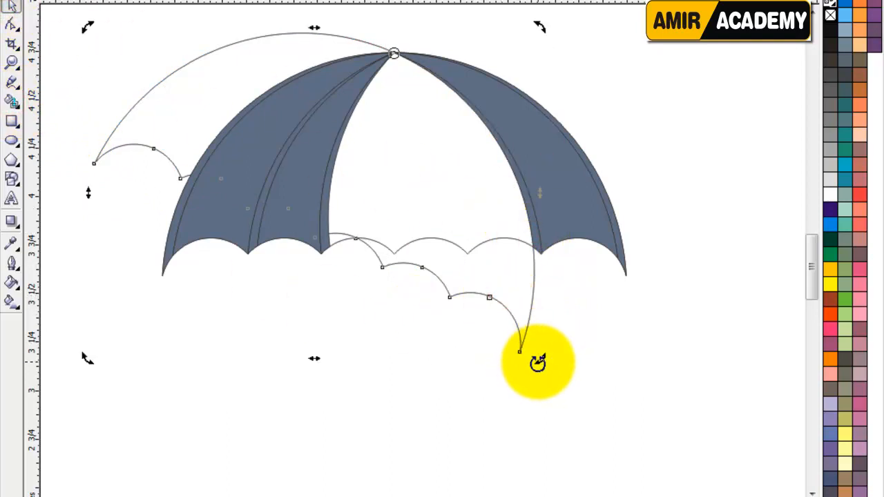
drag(539, 360, 429, 372)
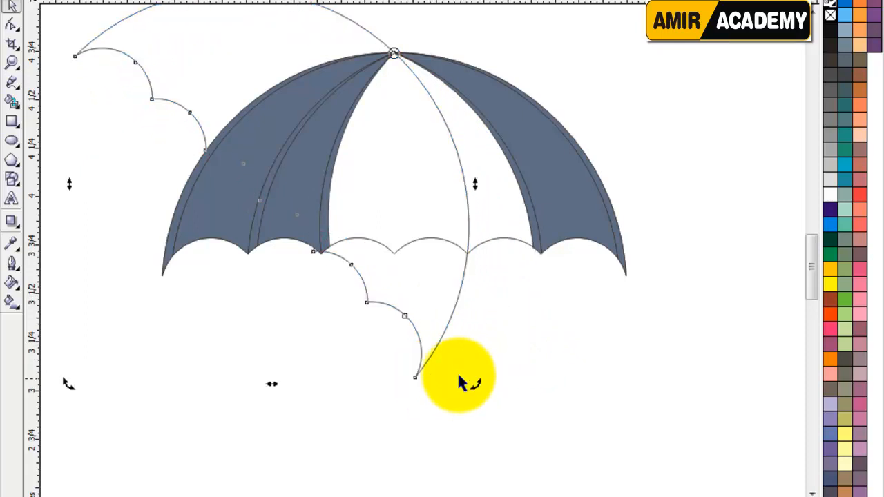
click(11, 102)
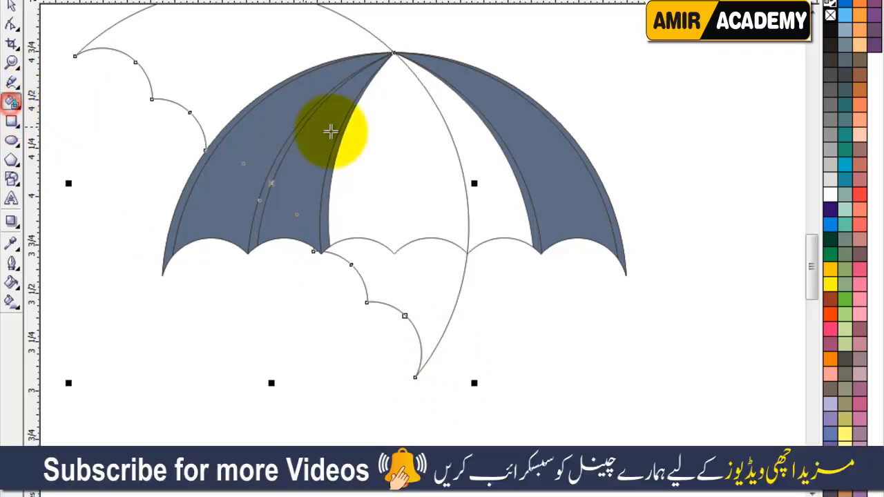
click(500, 185)
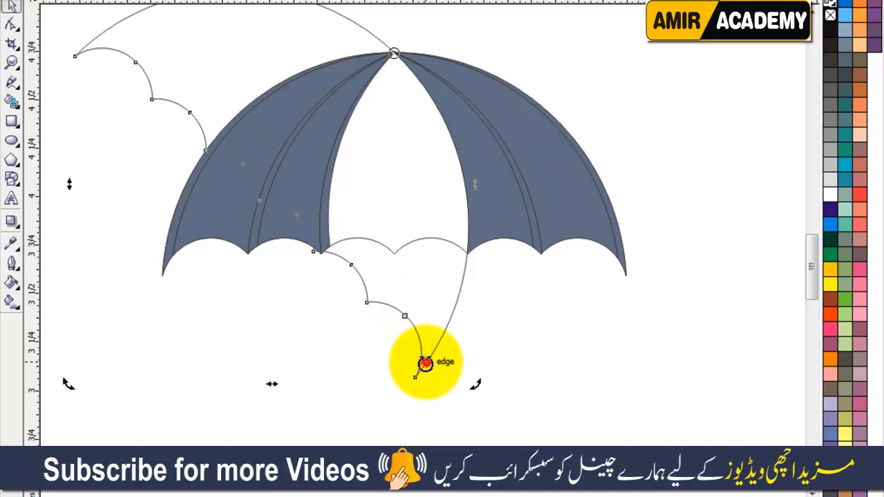
Rotate the copied outline slightly further clockwise and Smart Fill the narrow strip beside the second panel from the right
mouse_move(470, 385)
mouse_down()
mouse_move(462, 393)
mouse_move(465, 386)
mouse_up()
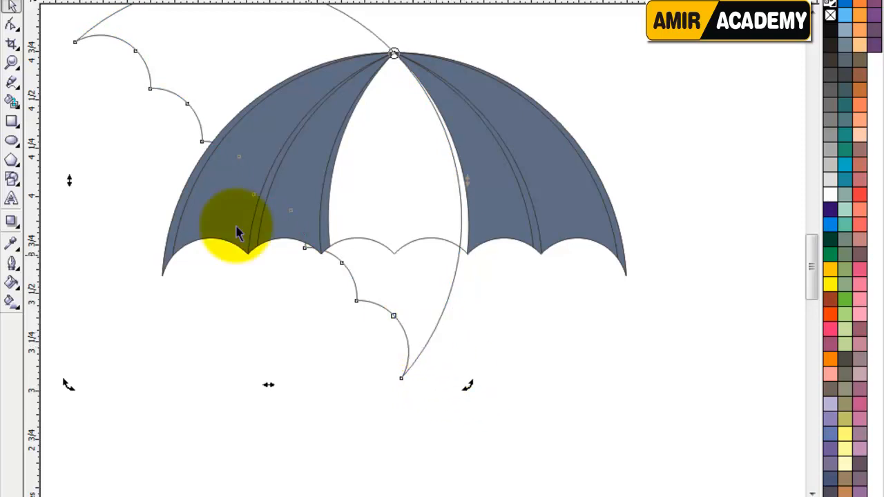
click(12, 102)
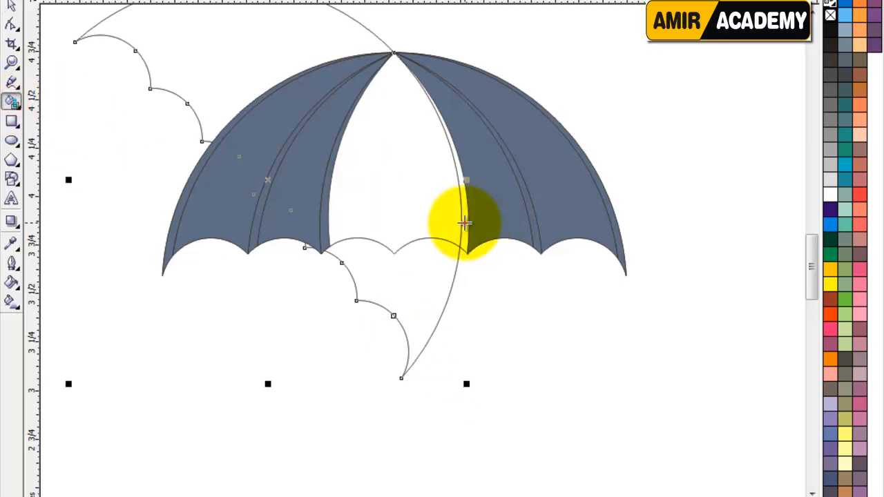
click(465, 222)
Rotate the copied outline clockwise to the canopy's middle scallop corner, and delete this copy
click(11, 6)
click(423, 319)
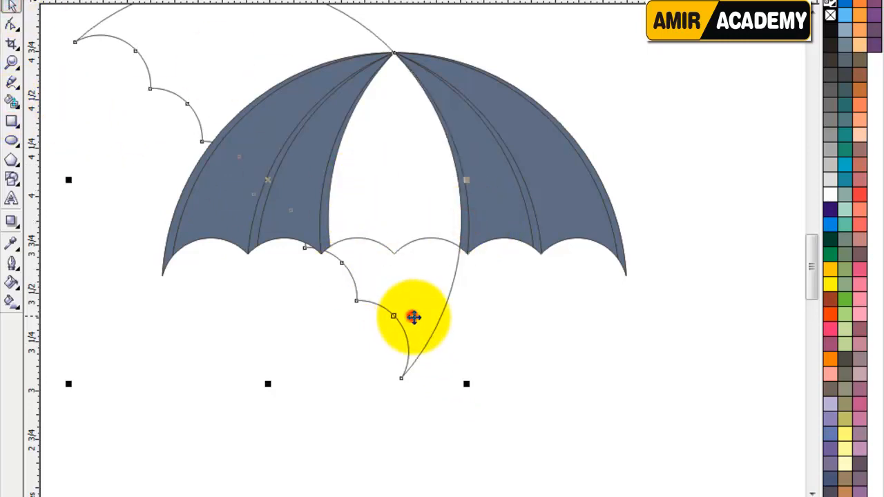
click(424, 325)
drag(466, 386, 352, 394)
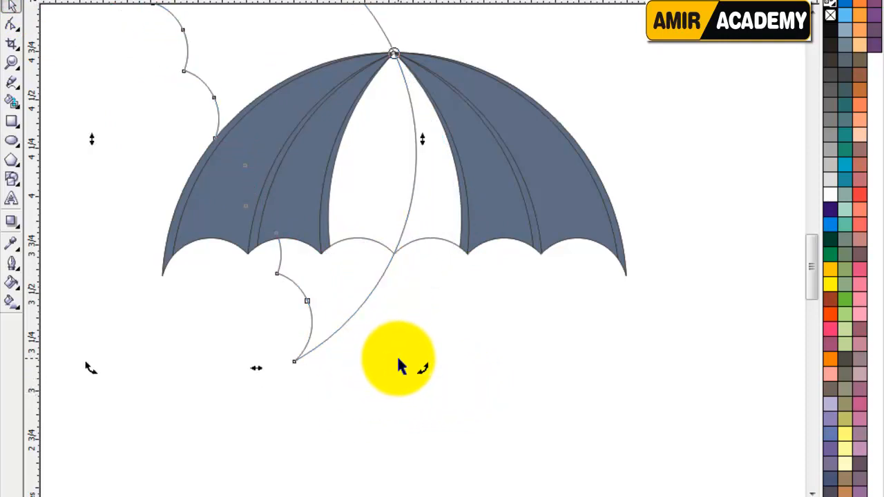
key(Delete)
click(454, 368)
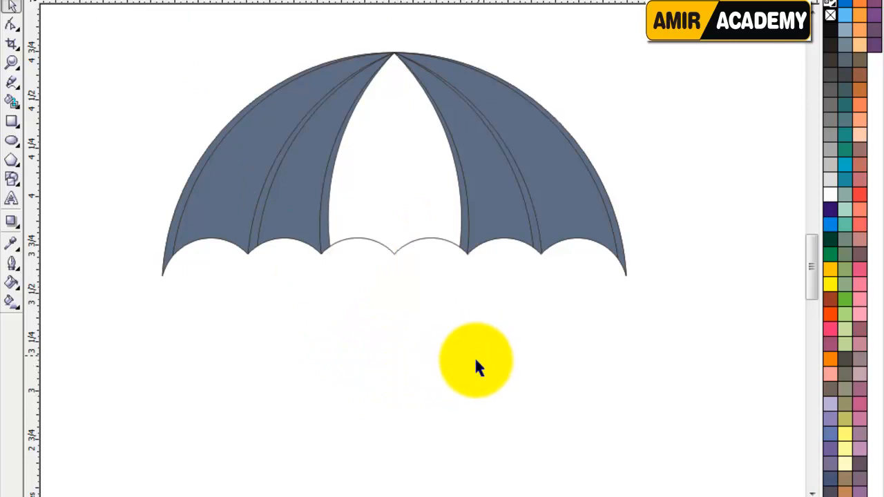
click(474, 361)
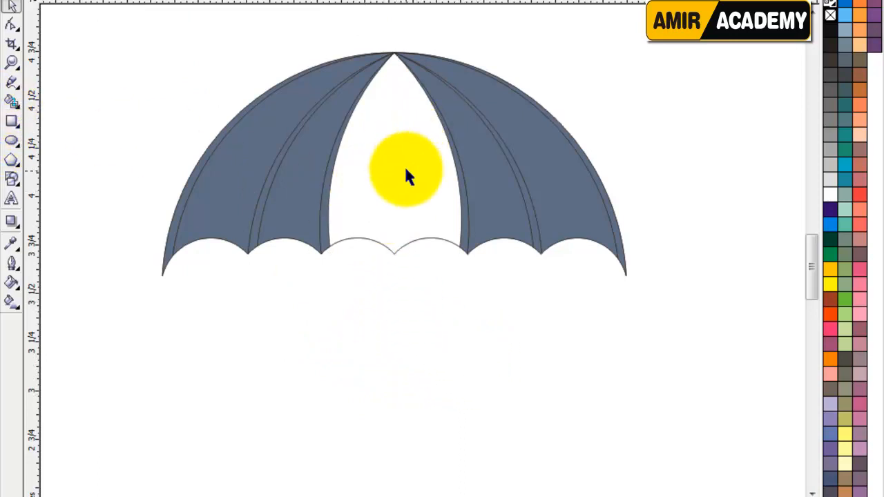
Draw a straight vertical line through the canopy's apex and middle scallop corner, and Smart Fill the two central panels on either side
click(12, 83)
click(395, 24)
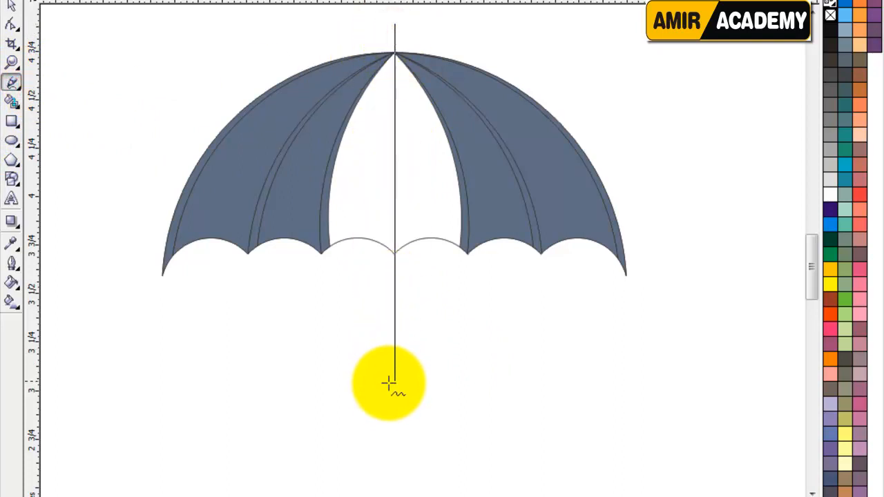
click(392, 439)
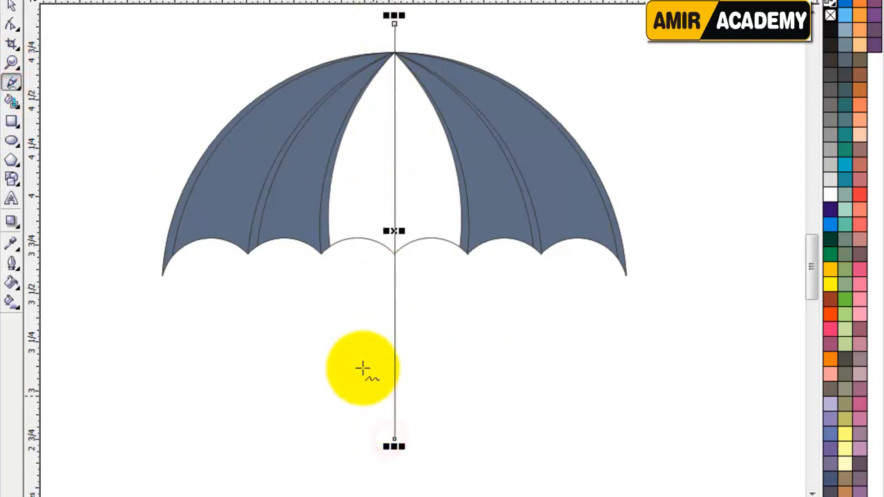
click(12, 101)
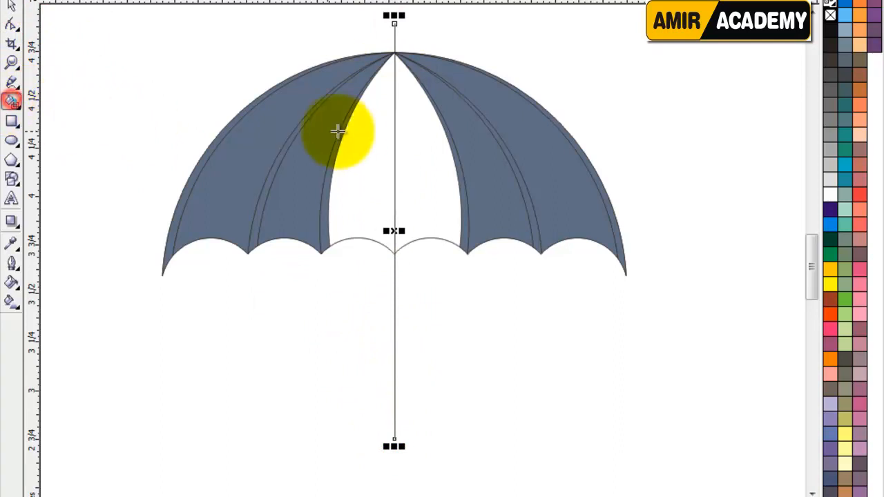
click(370, 158)
click(424, 158)
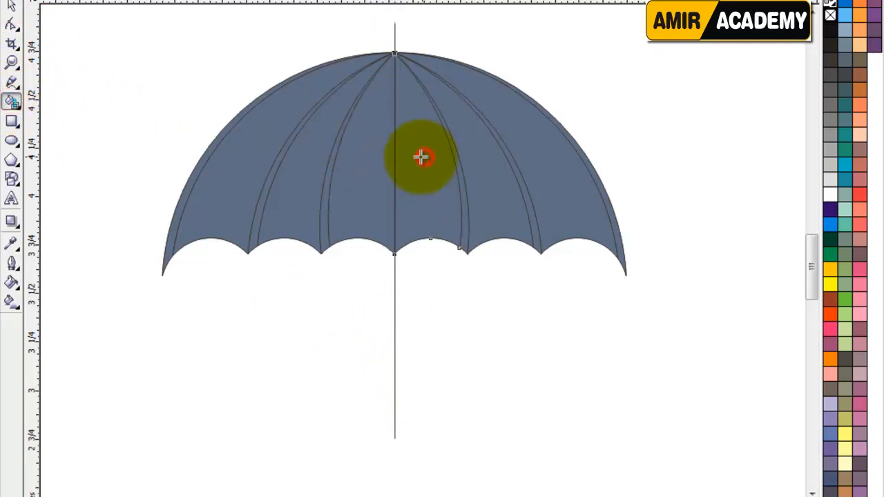
Delete the vertical dividing line and the original unfilled canopy outline, leaving only the filled pieces
click(12, 7)
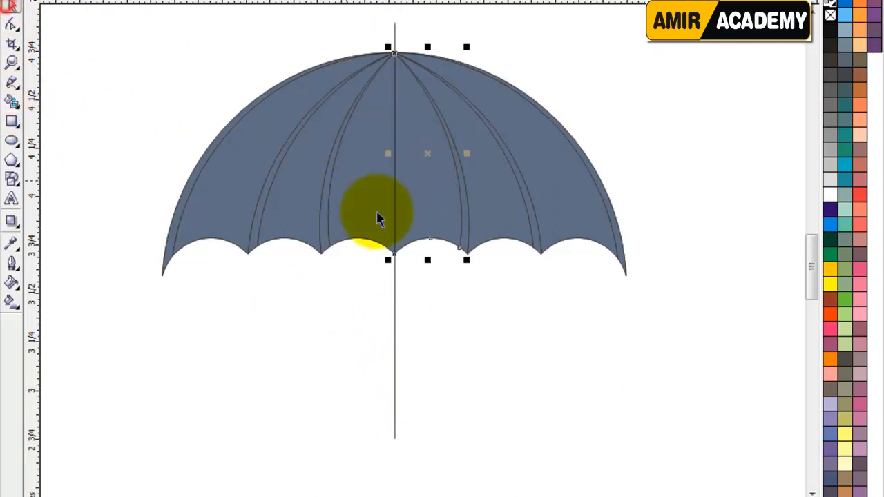
click(395, 424)
key(Delete)
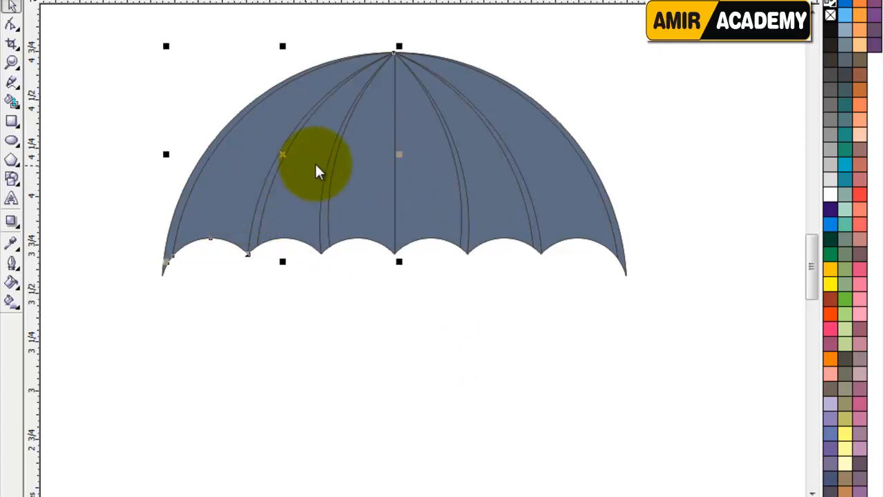
click(316, 298)
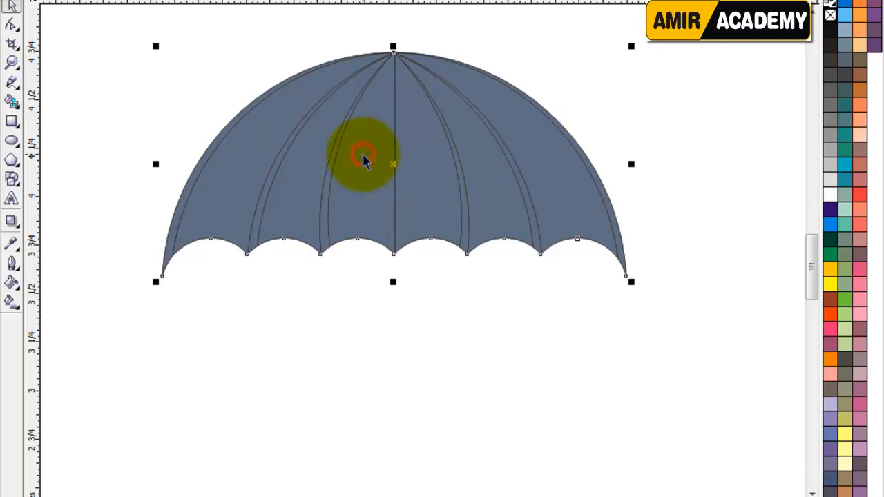
drag(395, 165, 395, 280)
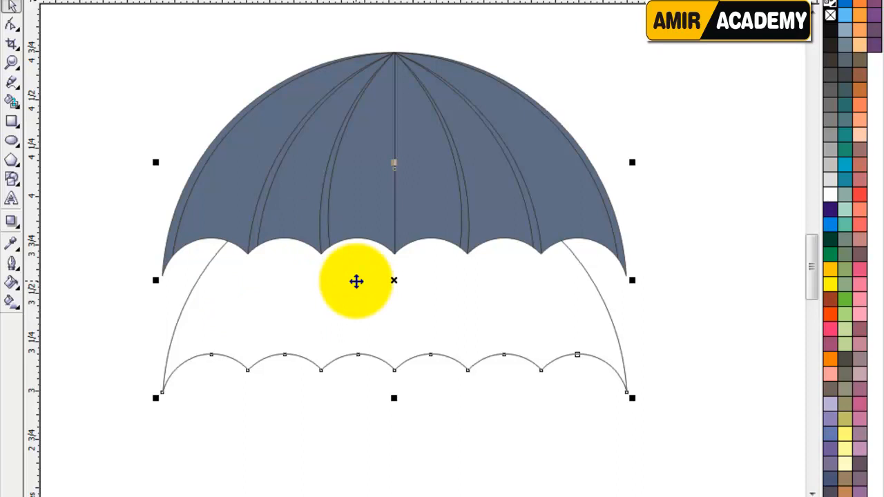
key(Delete)
click(311, 350)
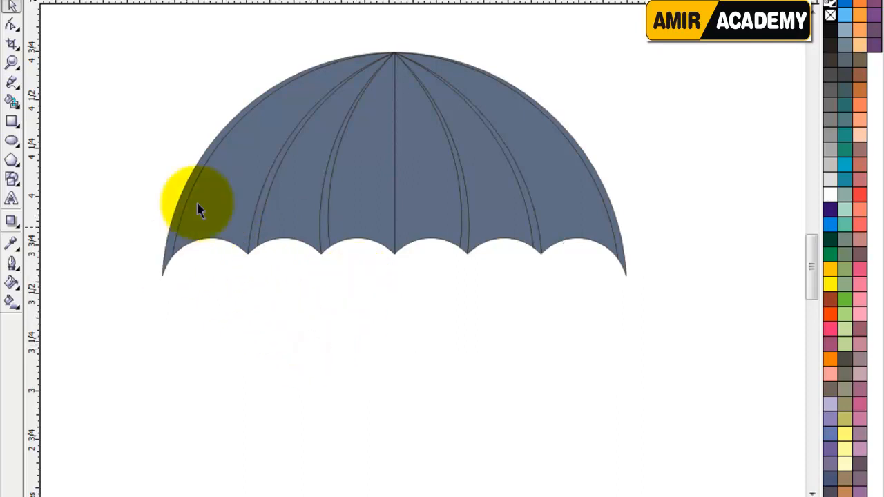
Fill the thin strip along the canopy's left edge with reddish brown and the leftmost panel with orange-red
click(170, 257)
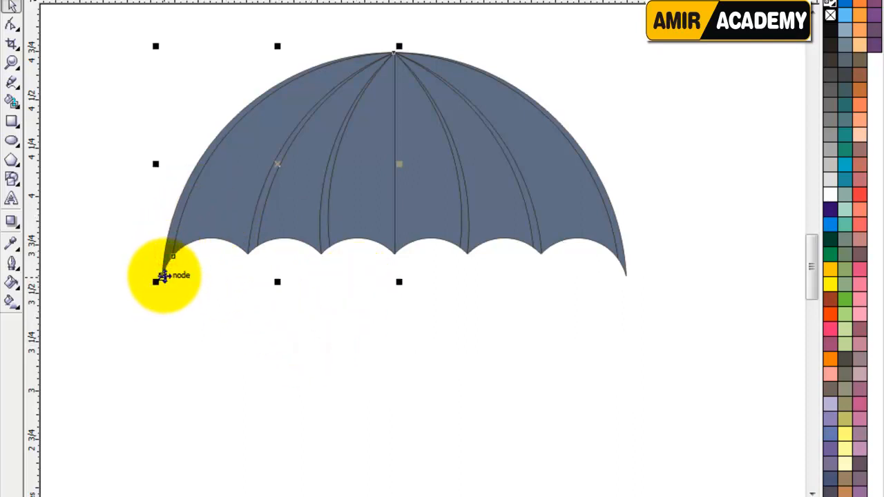
drag(164, 266, 116, 251)
key(ctrl+z)
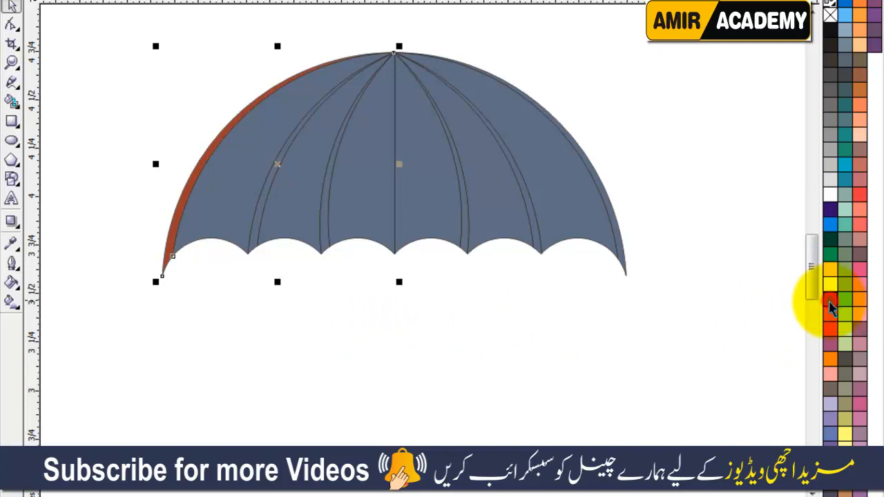
click(228, 198)
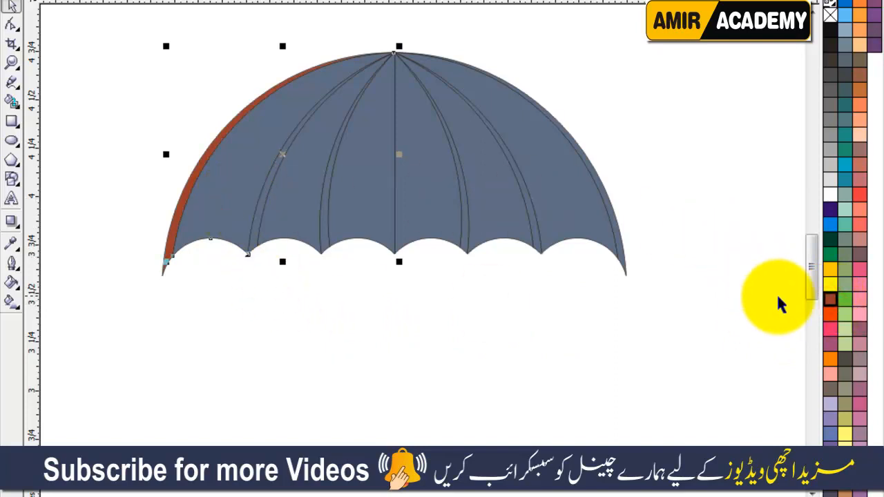
click(829, 314)
click(338, 336)
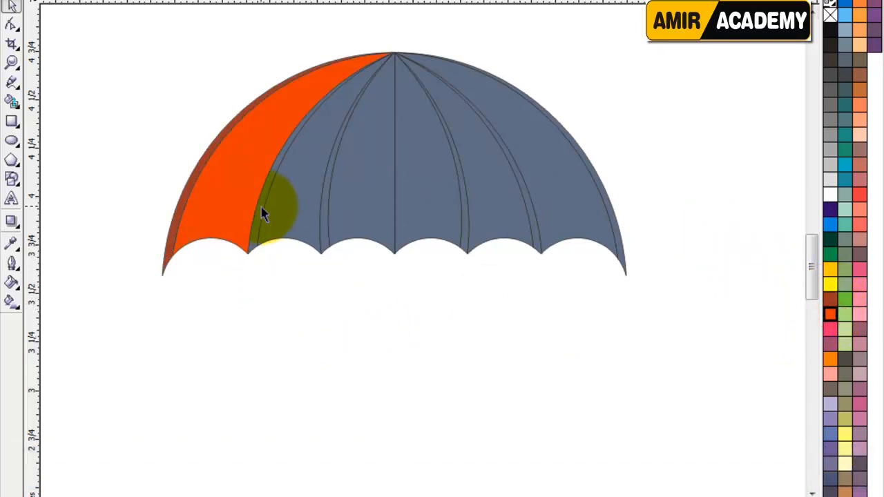
Fill the narrow strip beside the orange-red panel with dark green and the second panel from the left with green
click(829, 239)
click(288, 211)
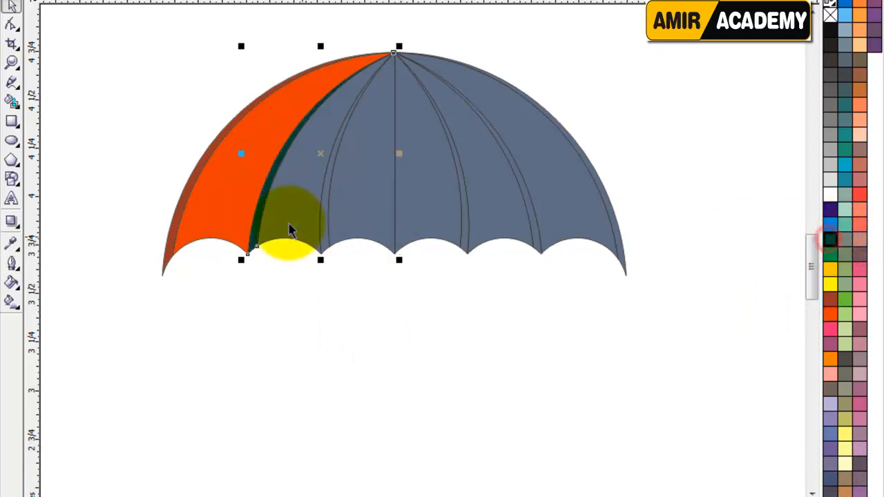
click(829, 254)
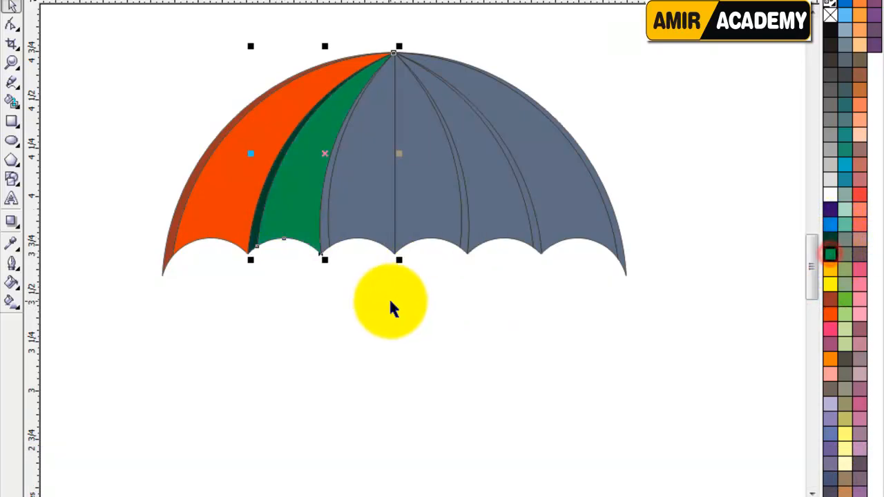
click(390, 301)
Fill the narrow strip right of the green panel with amber and the panel left of the center line with yellow
click(327, 233)
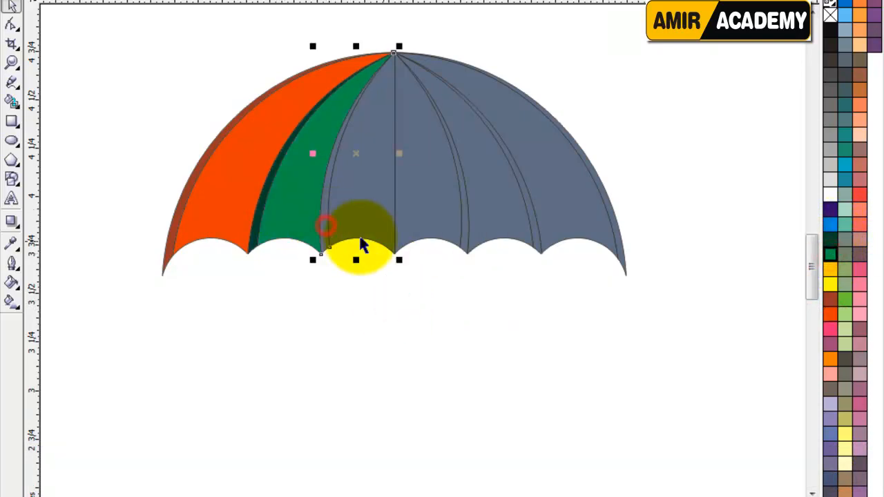
click(829, 271)
click(361, 211)
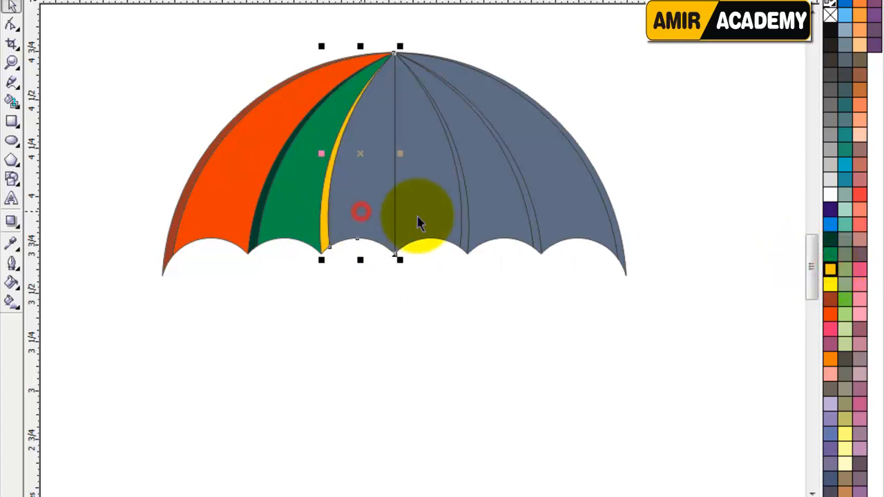
click(832, 284)
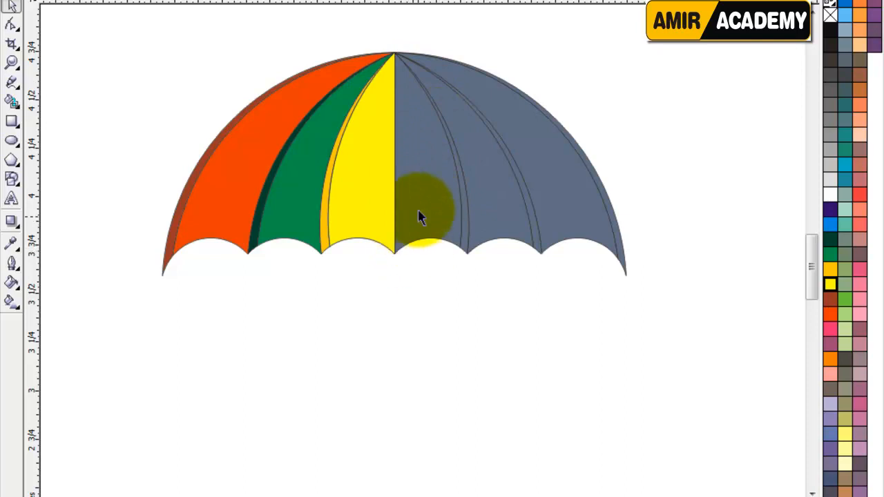
Fill the panel right of the center line with green and its adjoining narrow strip with dark green
click(426, 189)
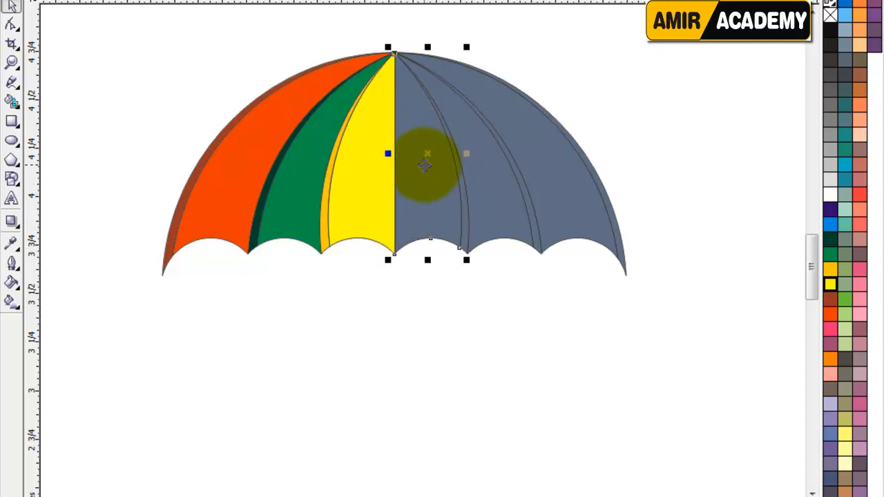
click(830, 253)
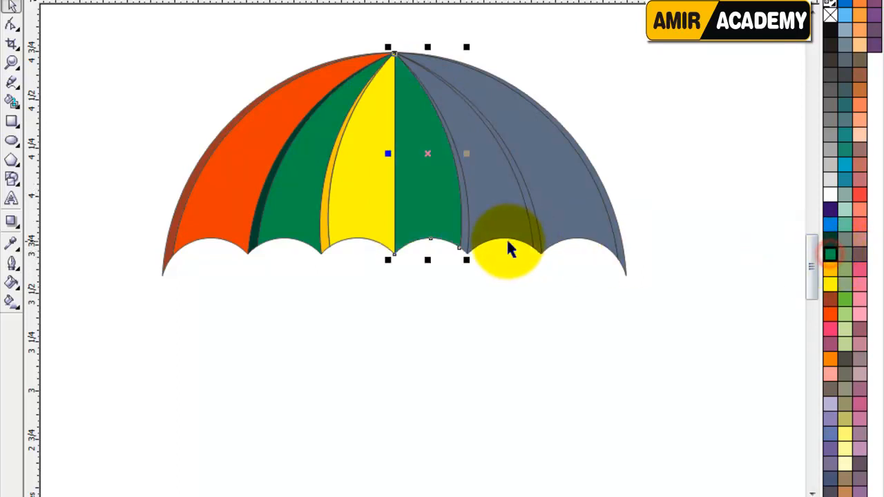
click(470, 294)
click(466, 249)
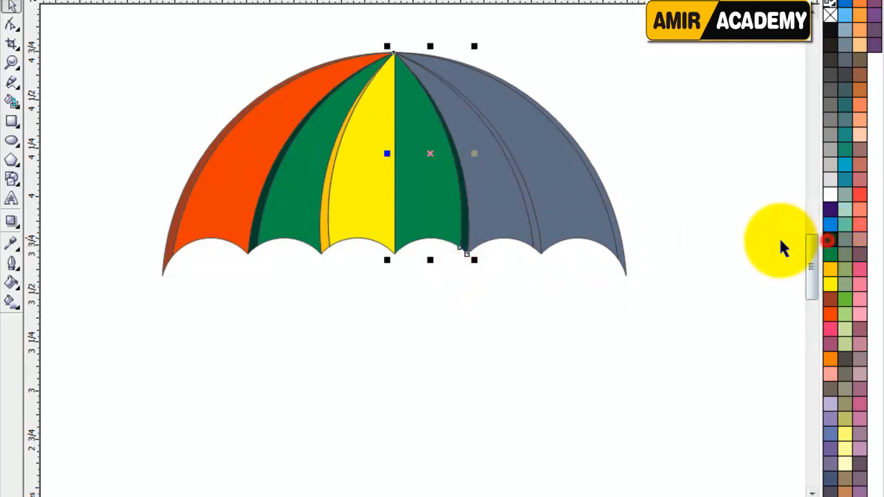
Fill the second panel from the right with orange-red and the narrow strip along its outer edge with reddish brown
shift+click(503, 214)
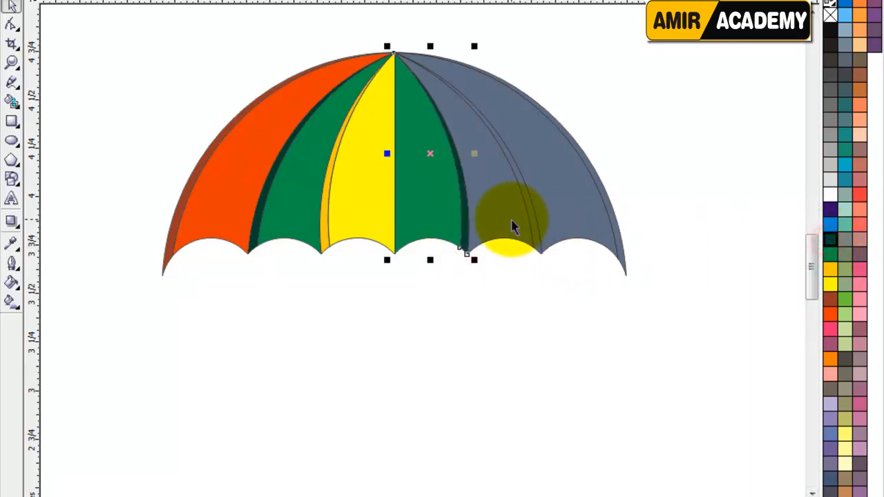
click(831, 313)
click(553, 295)
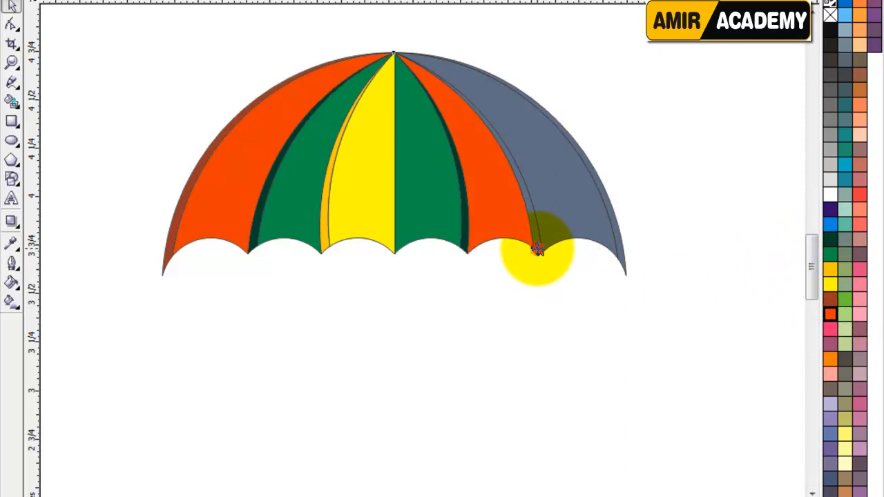
click(538, 250)
click(830, 299)
click(615, 318)
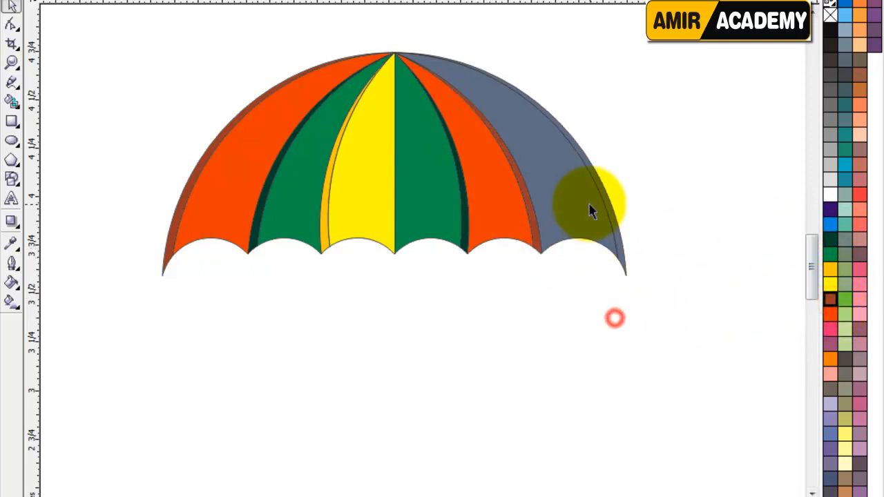
Fill the rightmost canopy panel with yellow and the narrow strip along its outer edge with amber
click(588, 207)
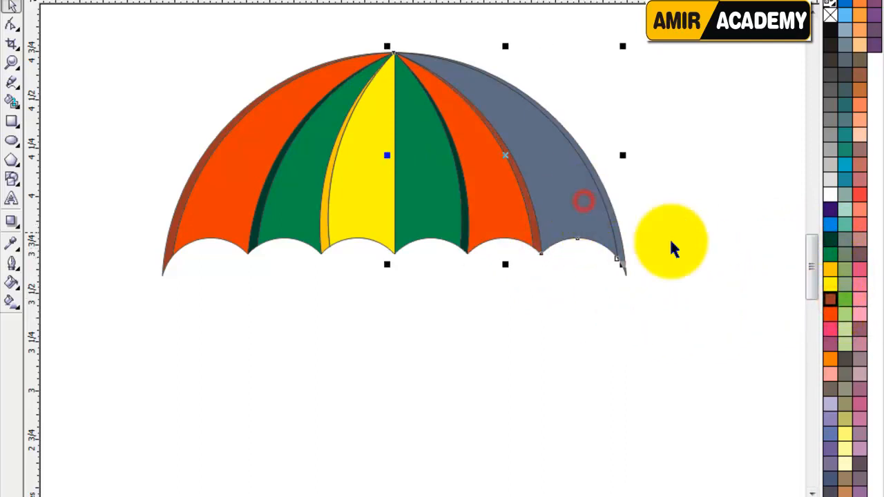
click(831, 285)
click(656, 254)
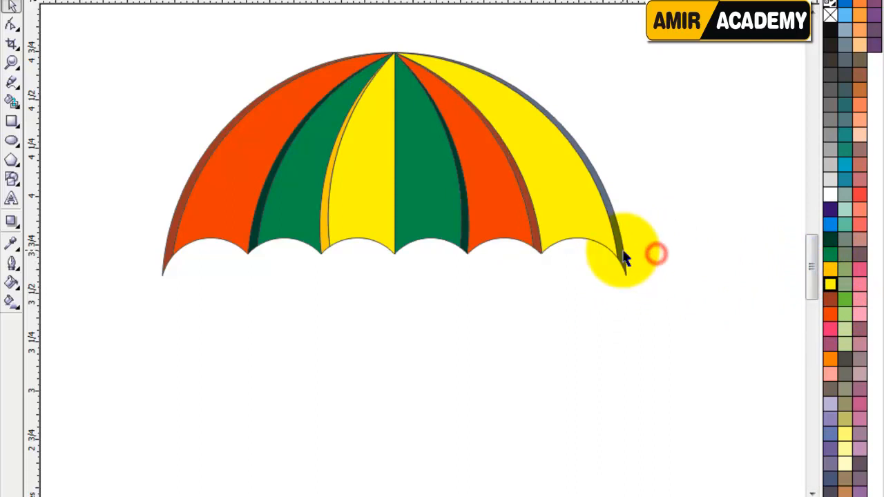
click(624, 257)
click(831, 270)
click(711, 275)
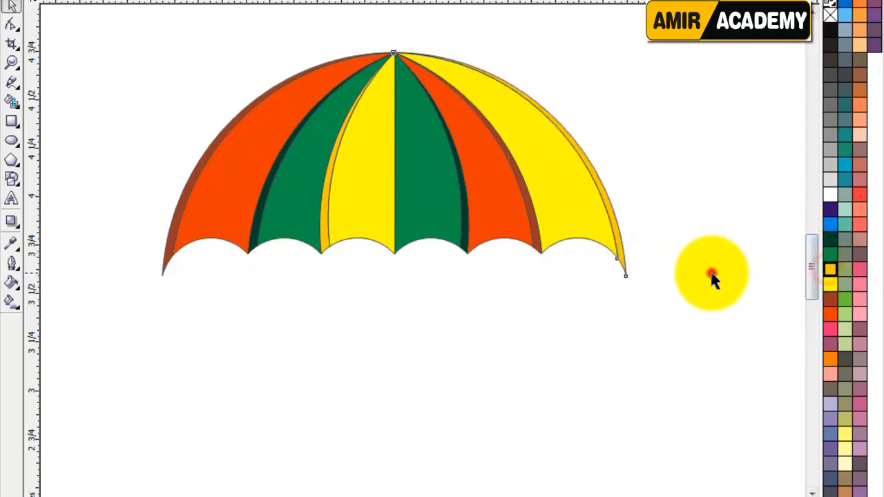
Remove the outlines from all canopy pieces
drag(685, 35, 140, 340)
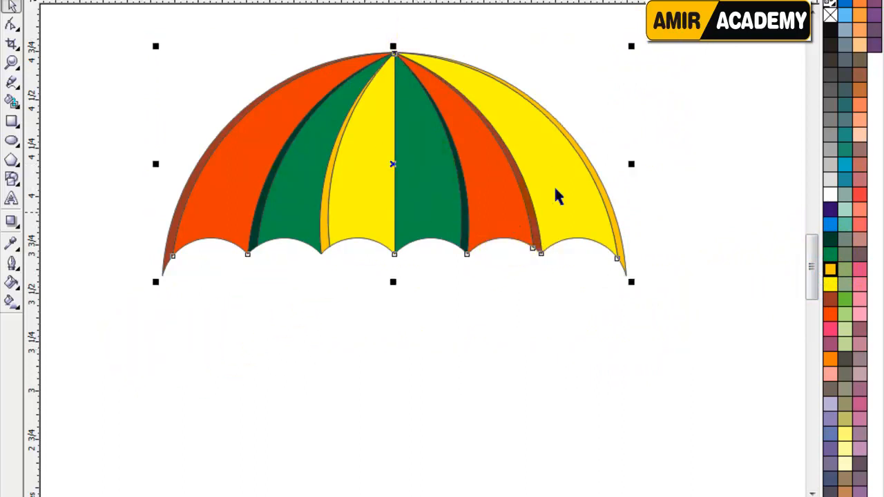
right_click(830, 15)
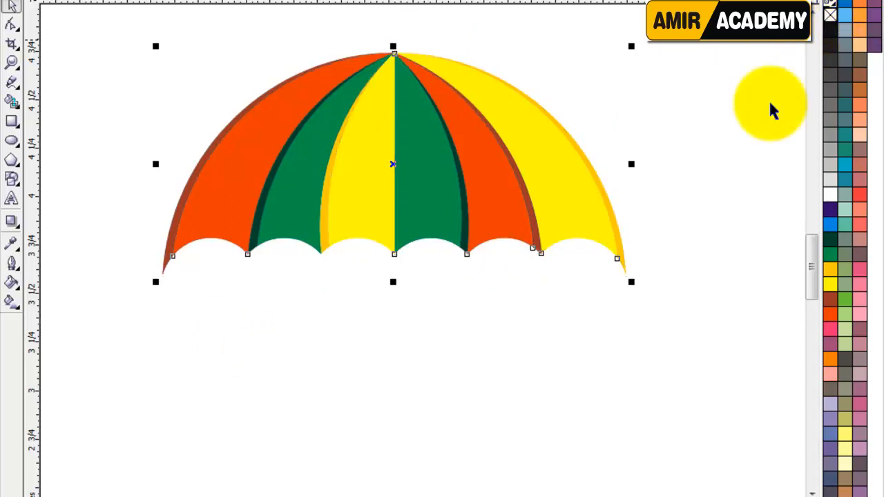
click(699, 225)
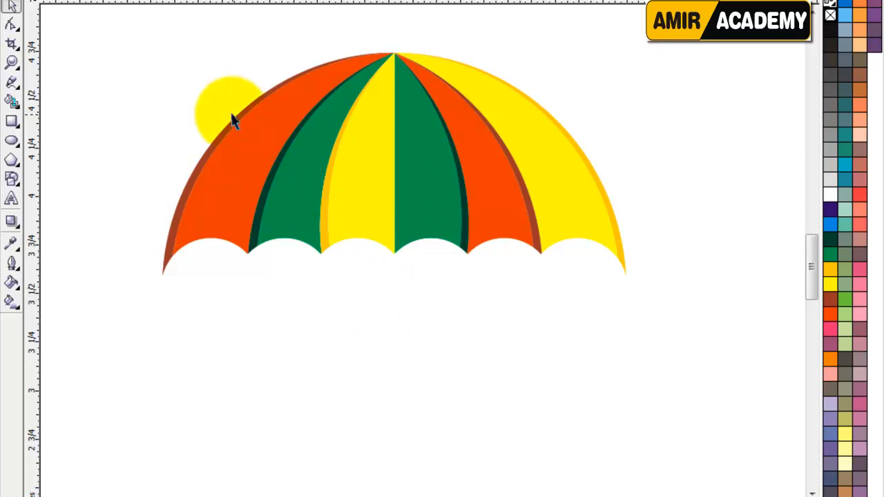
Group all the canopy panels and strips into one object
drag(102, 20, 705, 337)
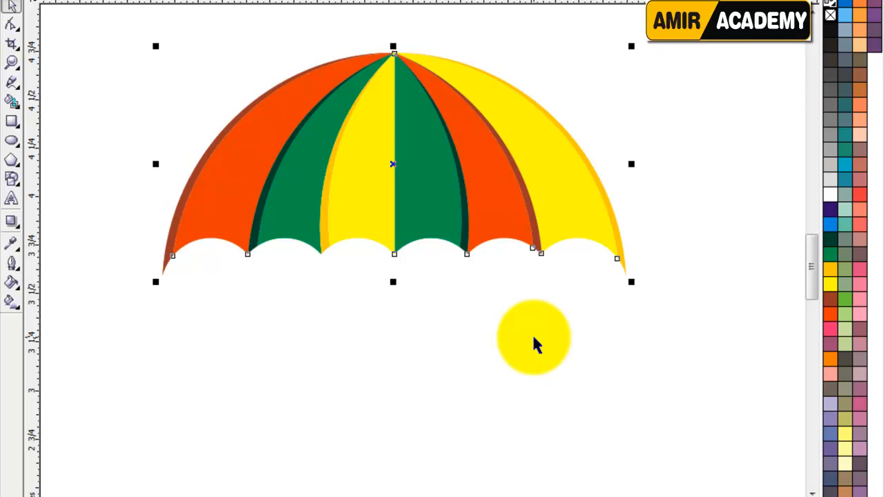
click(354, 351)
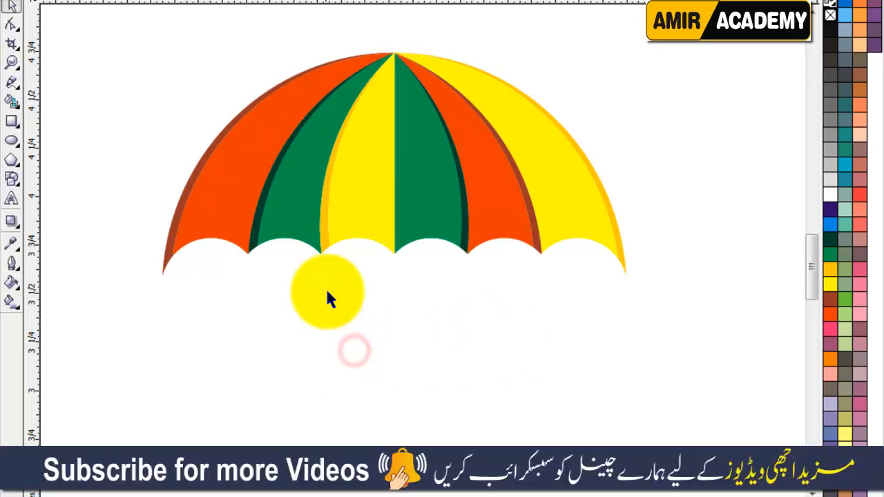
click(381, 113)
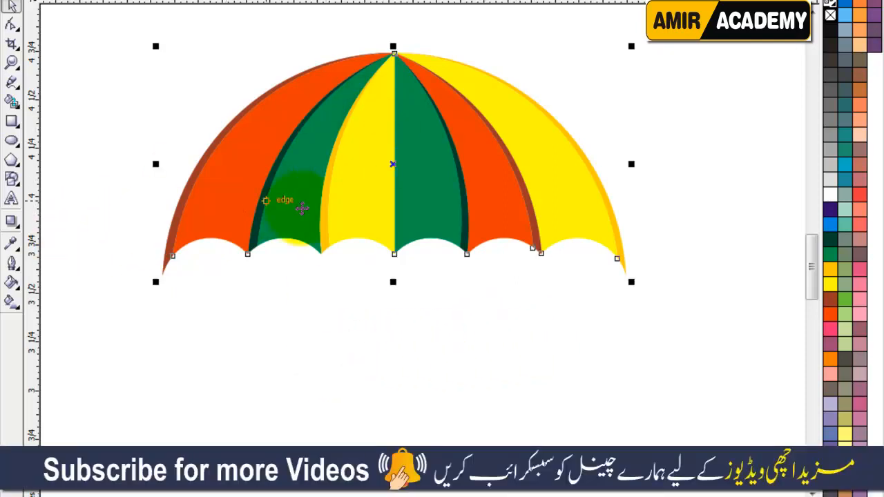
click(222, 321)
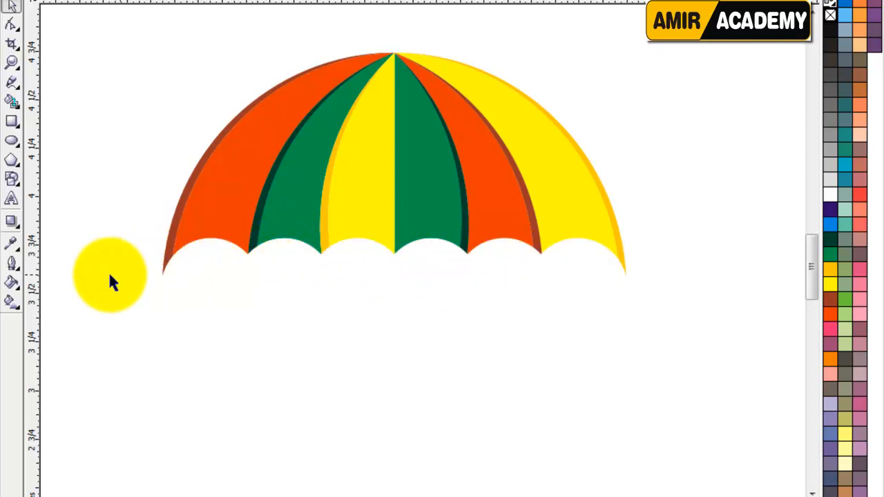
Apply a drop shadow to the canopy, running from its apex straight down to just below the scalloped edge
click(11, 221)
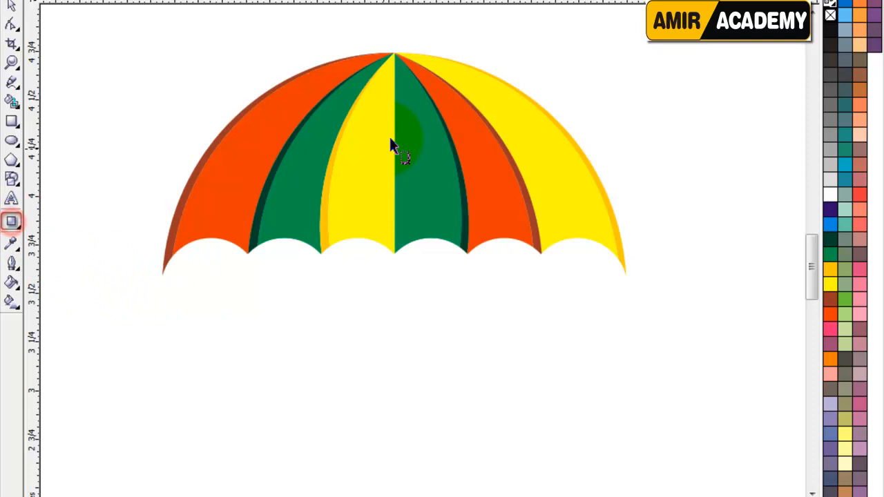
click(395, 57)
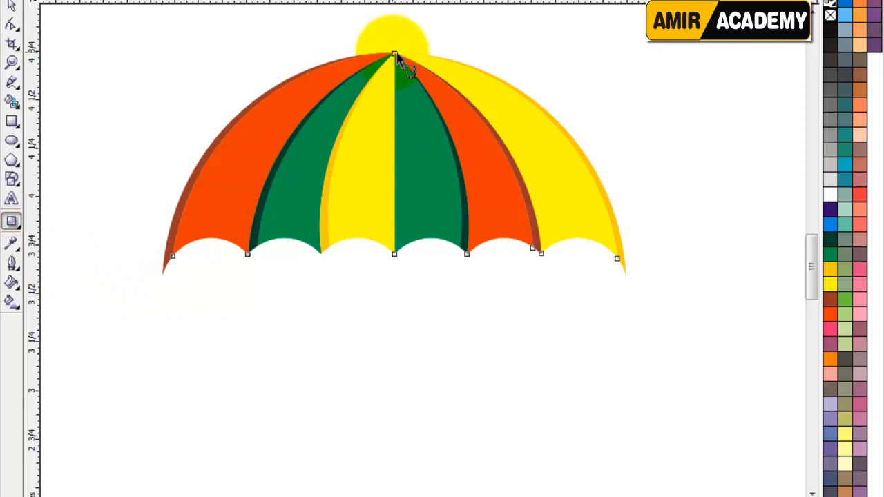
drag(397, 57, 399, 285)
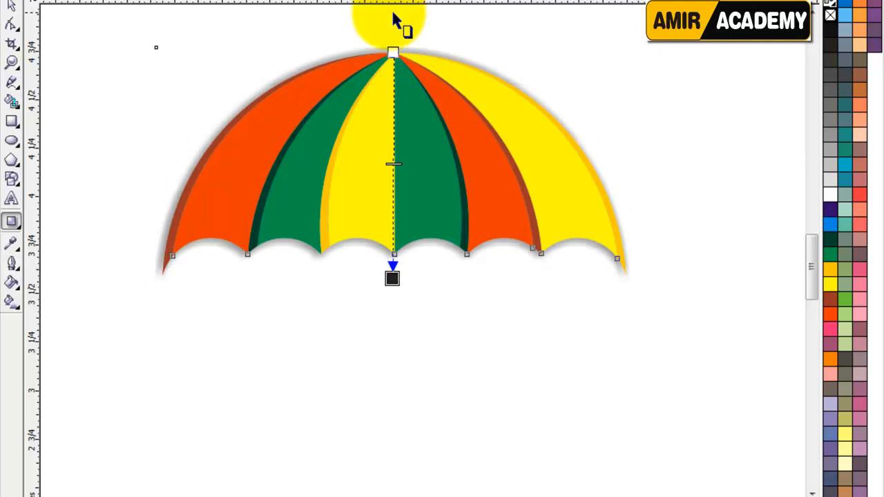
click(377, 38)
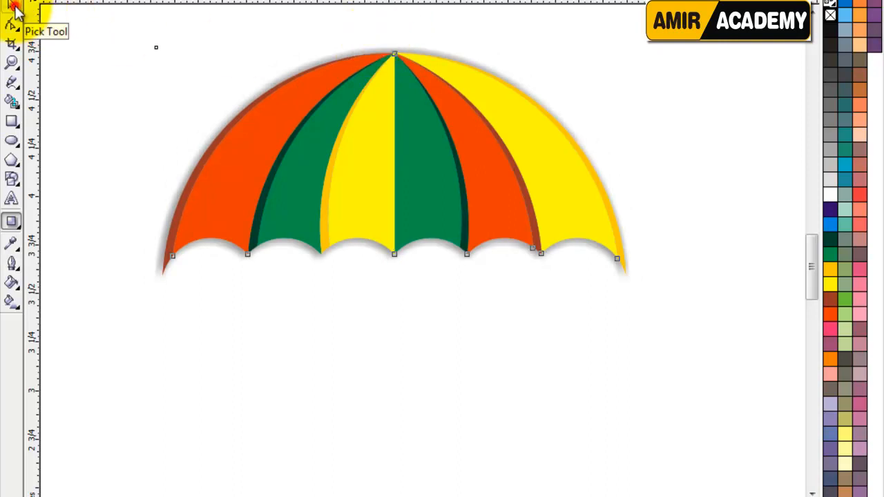
Separate the drop shadow from the canopy and position it centered, slightly lower than the canopy, beneath the scalloped edge
click(14, 8)
click(283, 326)
click(393, 50)
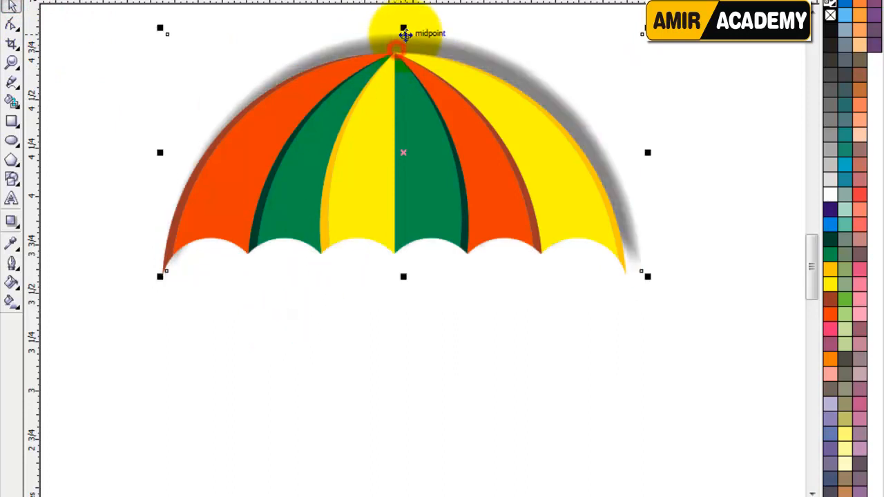
drag(404, 33, 406, 34)
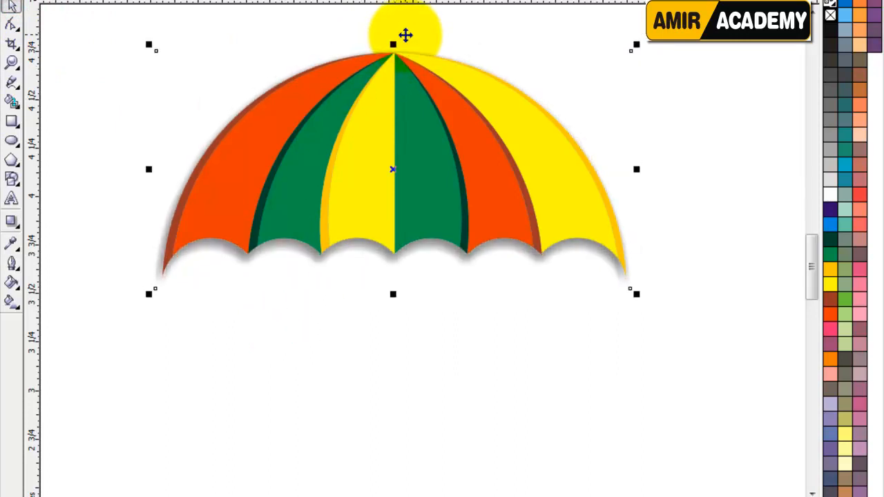
key(Right)
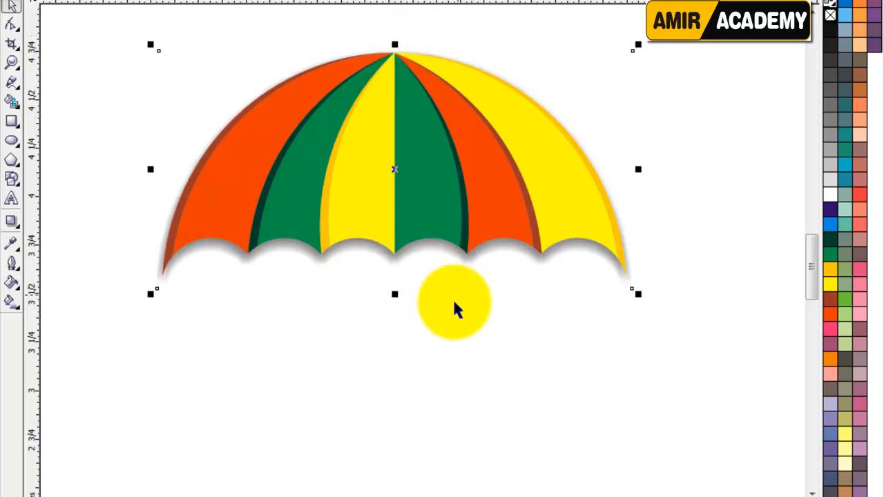
click(402, 377)
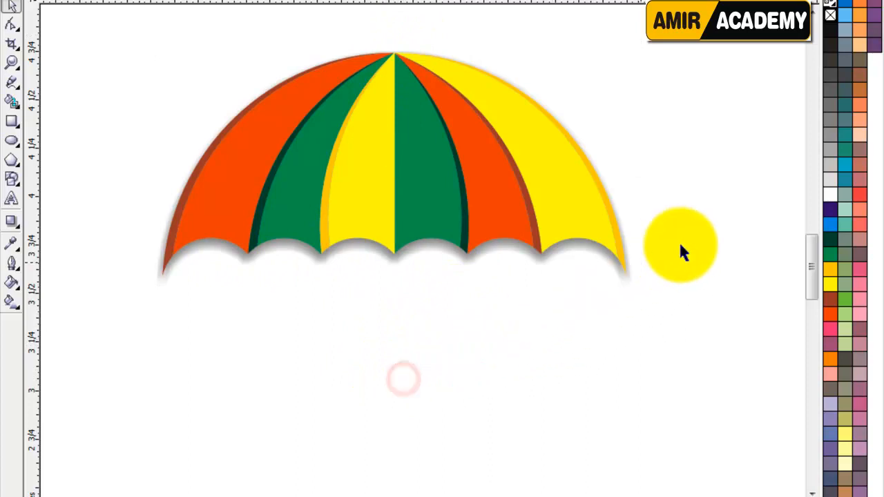
drag(611, 266, 552, 314)
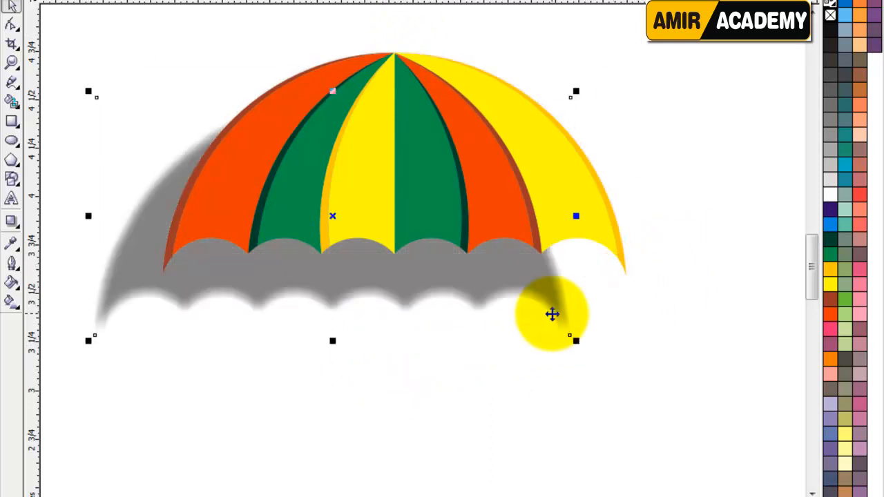
key(ctrl+z)
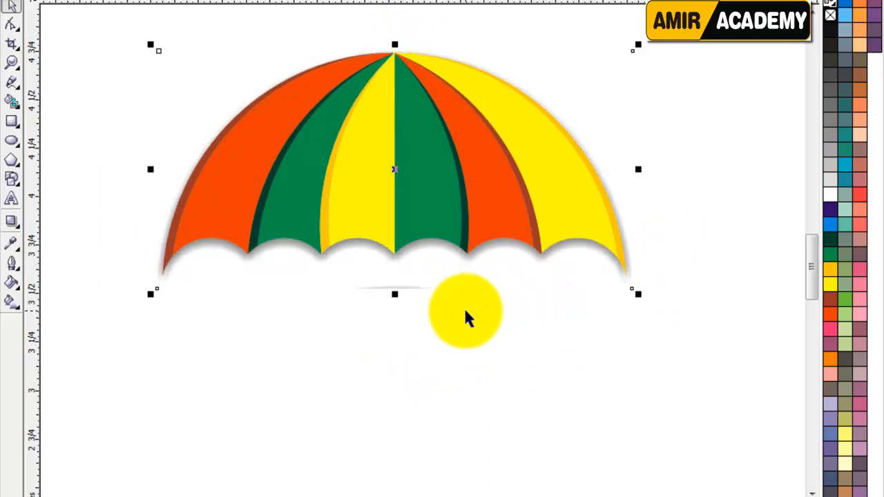
click(412, 343)
drag(399, 287, 400, 336)
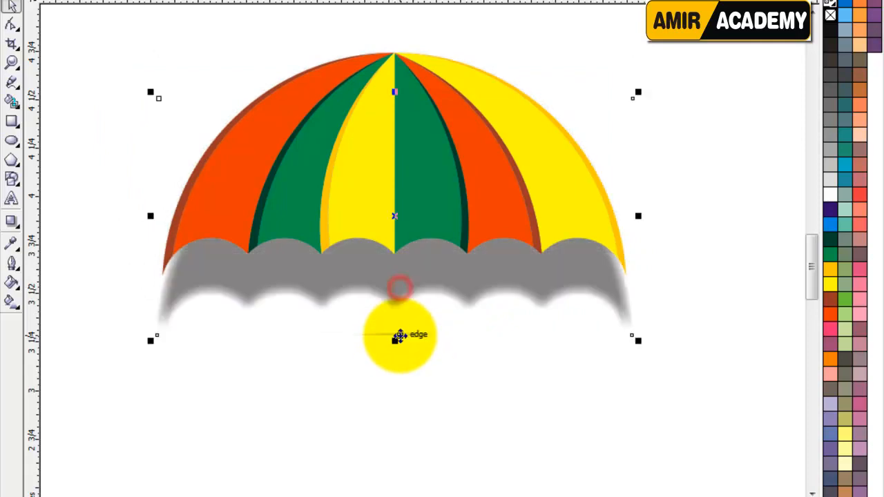
key(ctrl+z)
double_click(406, 290)
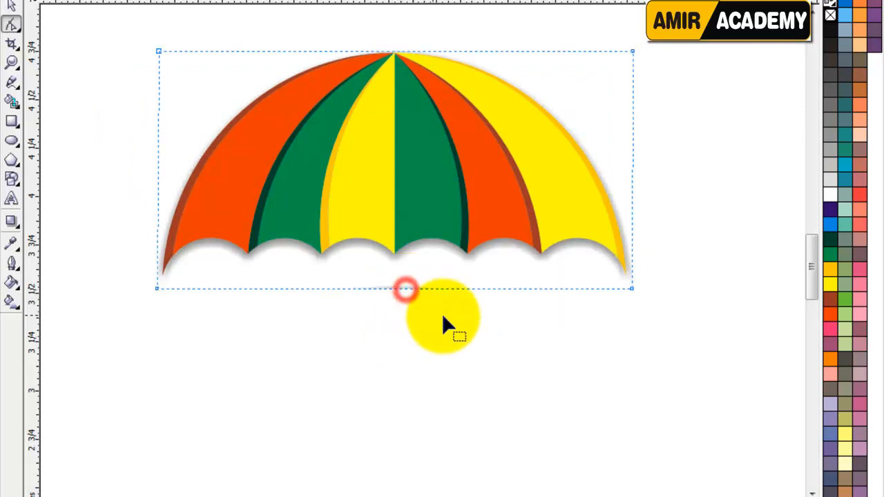
drag(673, 310, 232, 315)
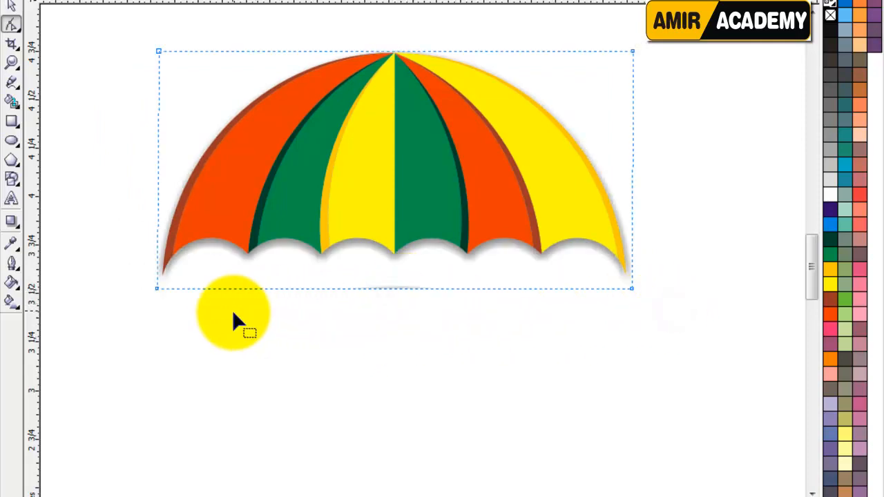
click(11, 5)
click(300, 375)
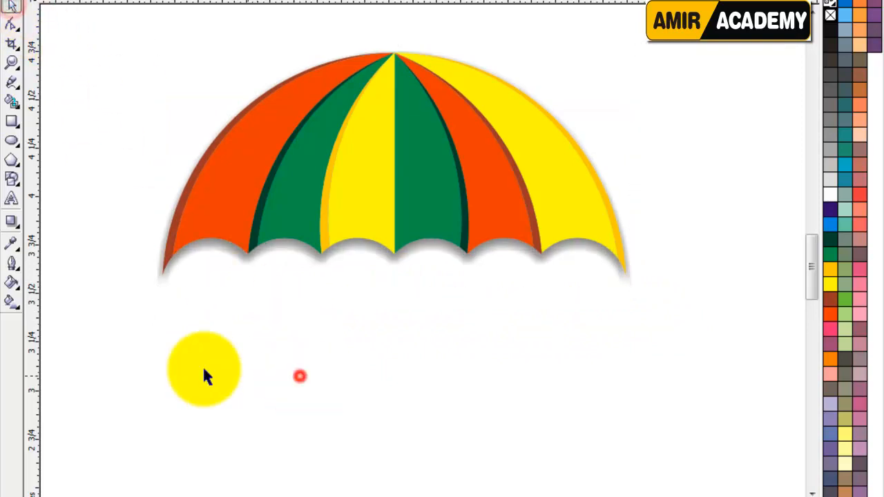
drag(73, 18, 757, 409)
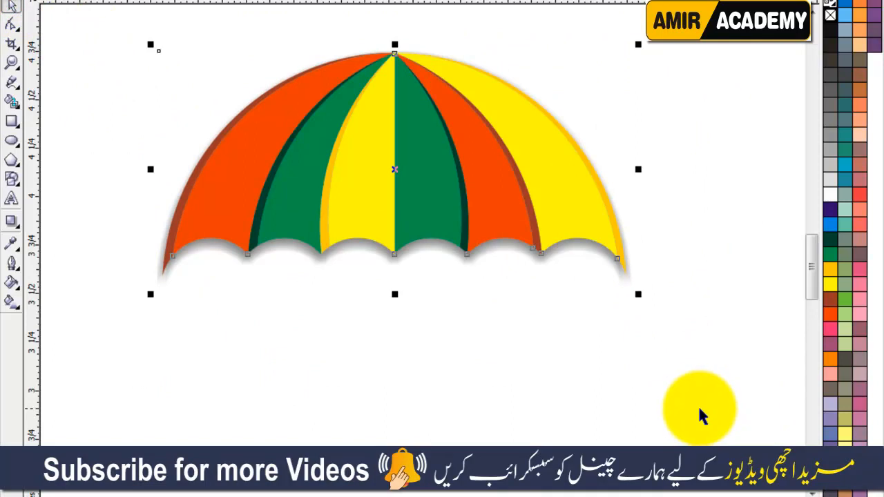
click(339, 408)
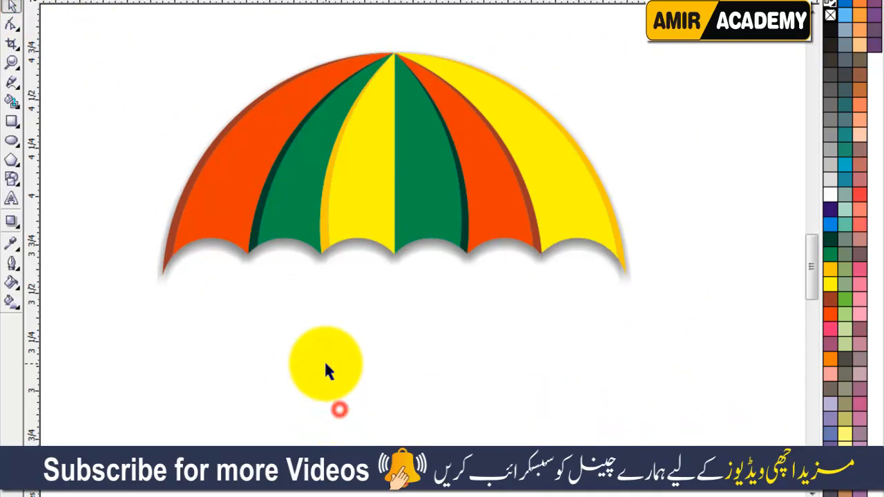
Draw a tall, narrow rectangle for the pole along the canopy's center line, from above the apex to well below the scallops
click(11, 122)
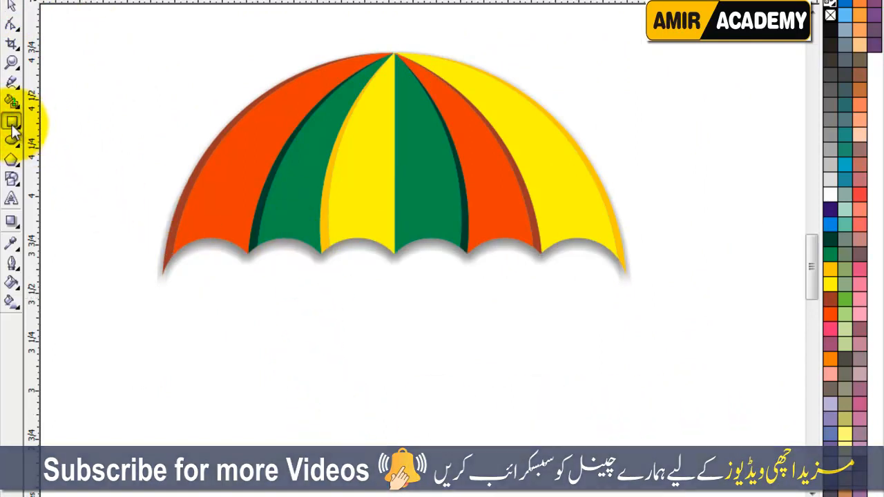
drag(397, 29, 390, 458)
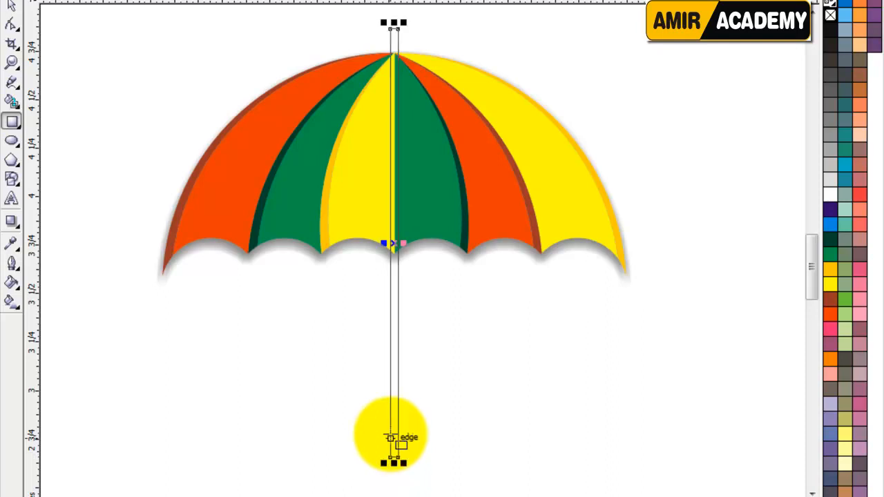
click(12, 6)
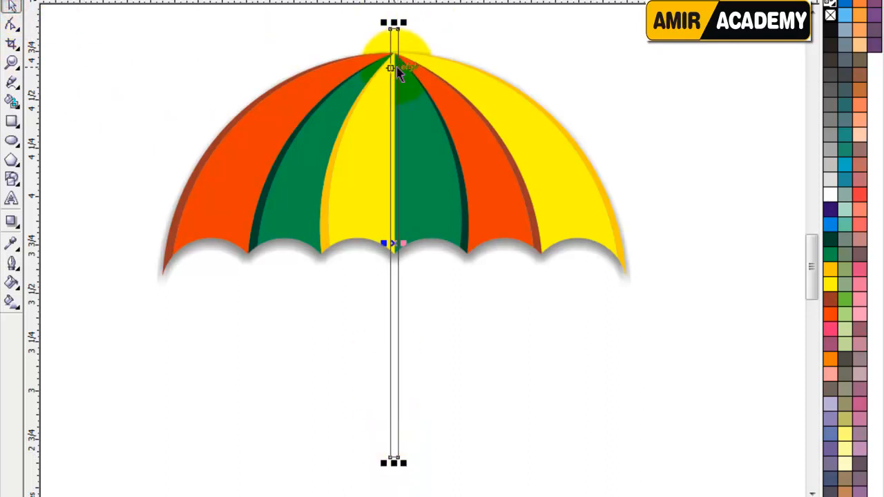
Fill the pole rectangle with brown and remove its outline
click(830, 25)
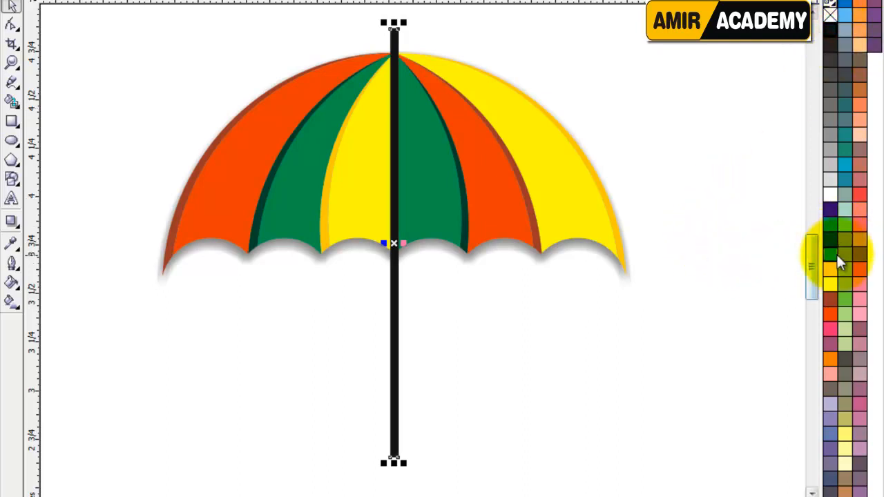
click(829, 299)
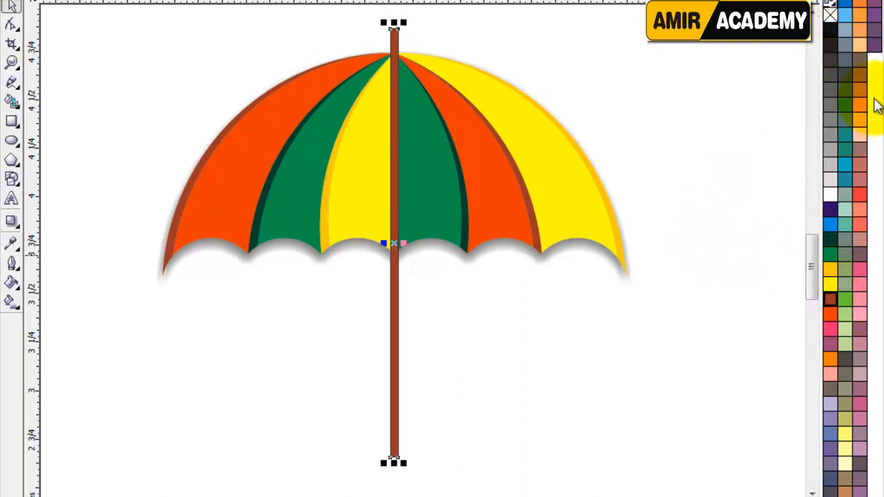
click(861, 78)
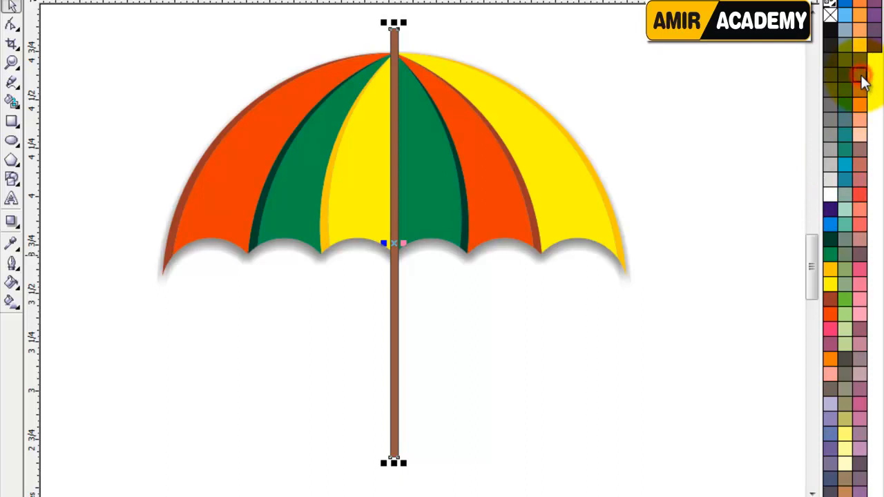
right_click(830, 19)
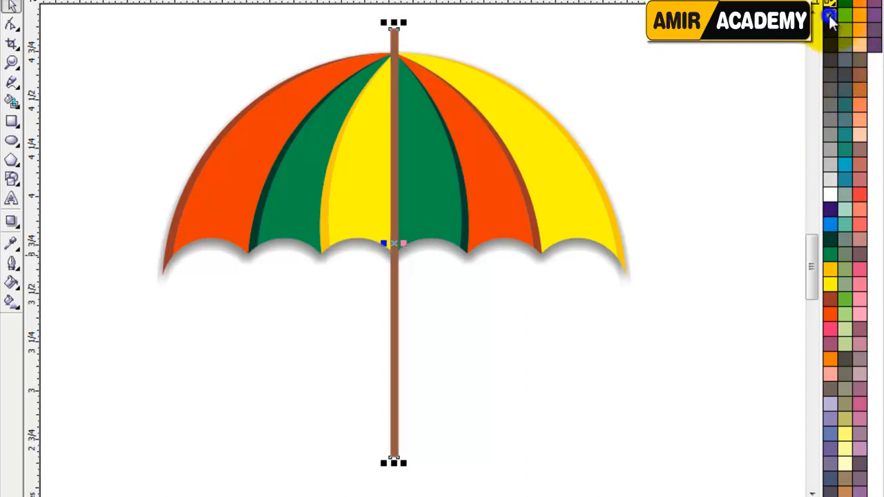
Move the pole slightly down along the canopy's center line
click(12, 23)
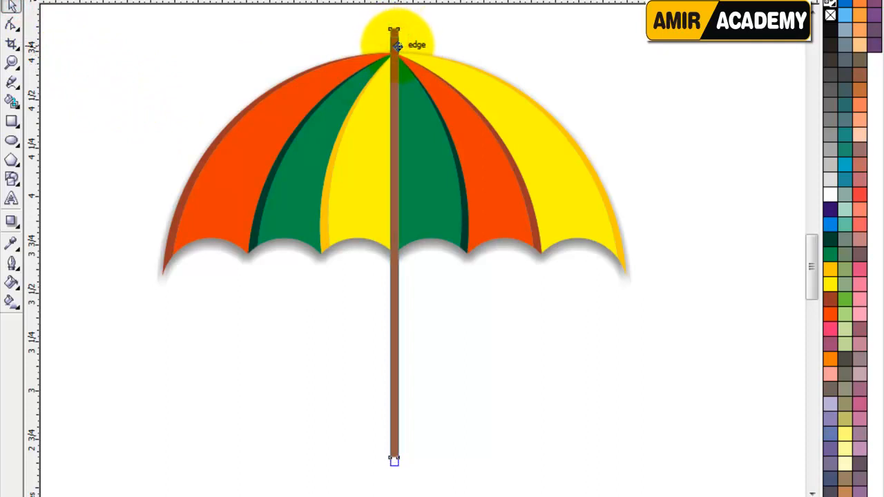
key(space)
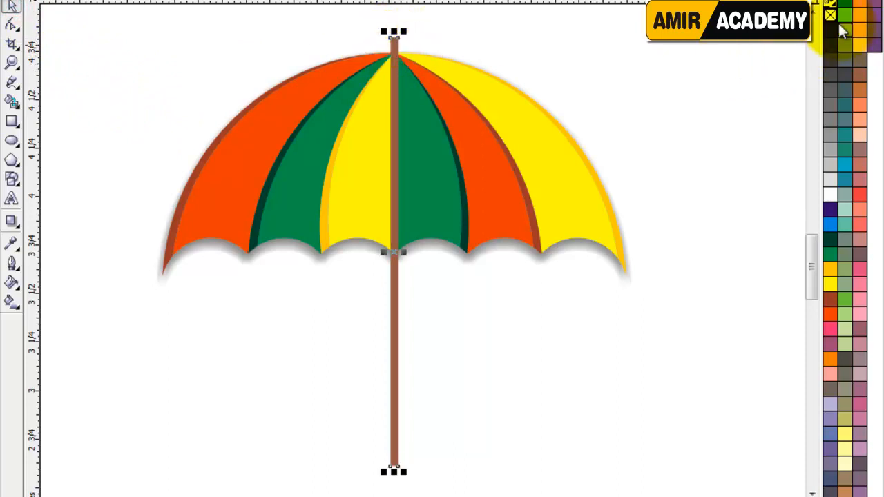
Fill the pole with black and round its corners fully into semicircular ends
click(831, 27)
click(601, 43)
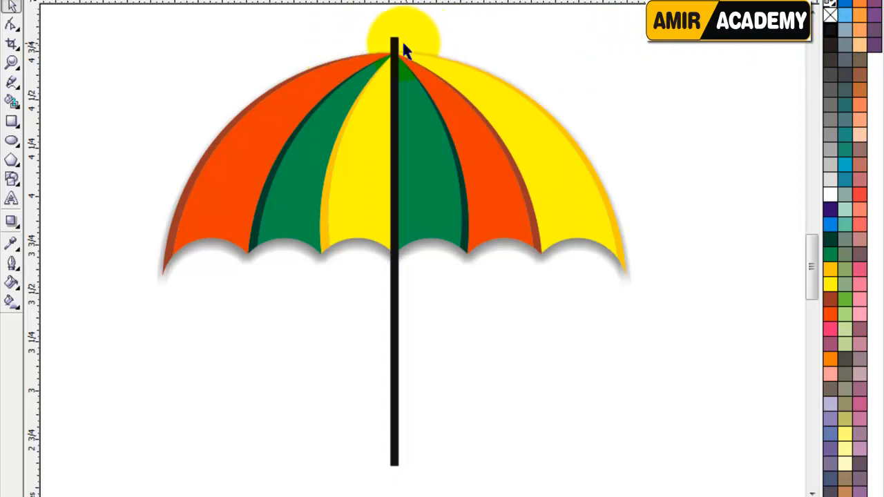
scroll(401, 40, up, 5)
drag(356, 217, 371, 282)
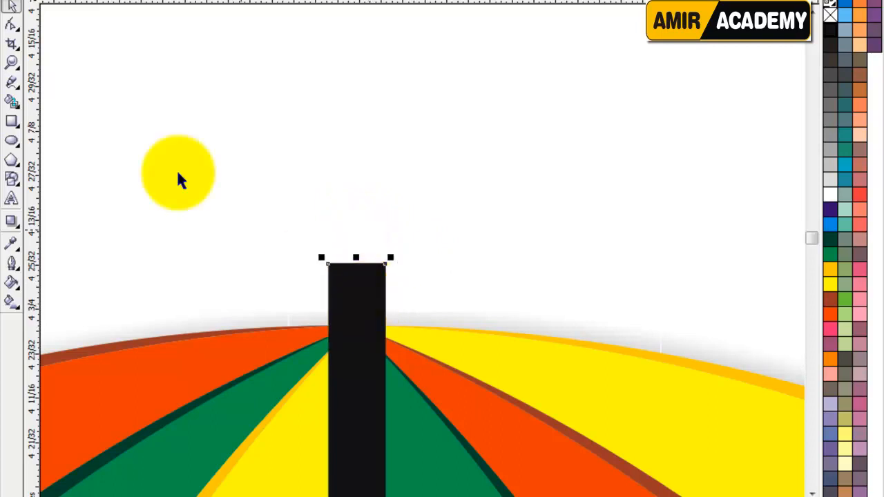
click(11, 25)
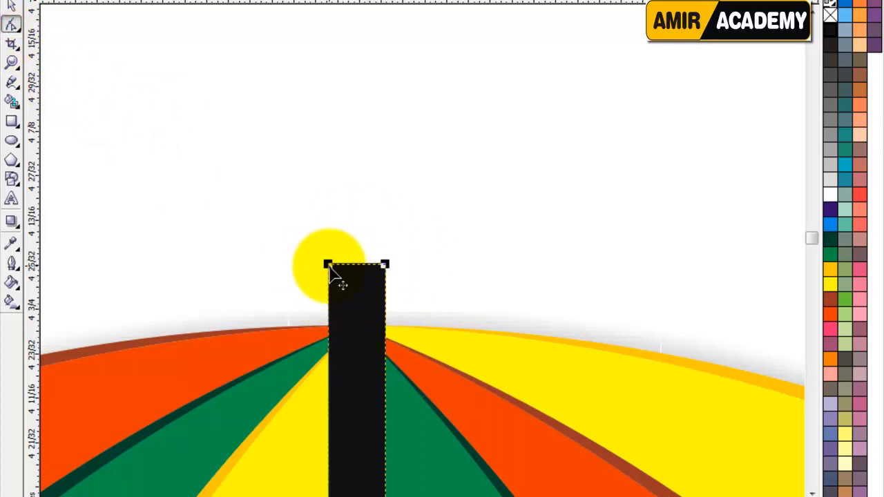
drag(328, 263, 372, 306)
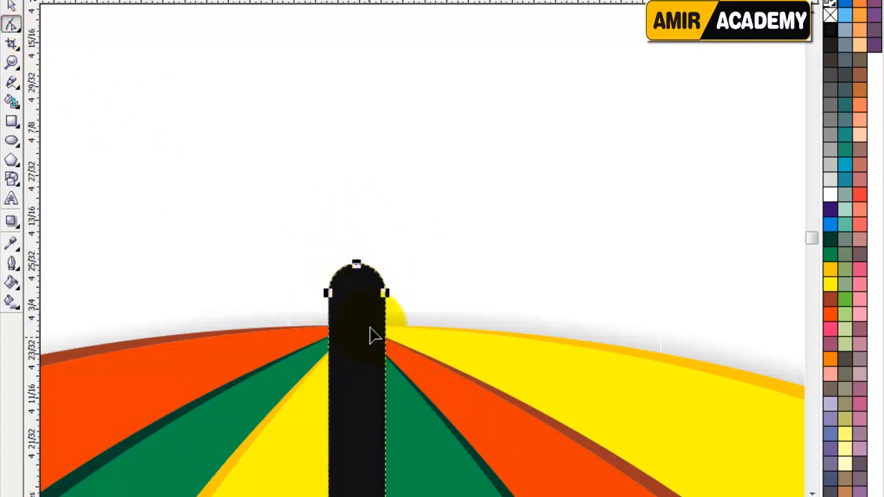
click(11, 7)
click(362, 285)
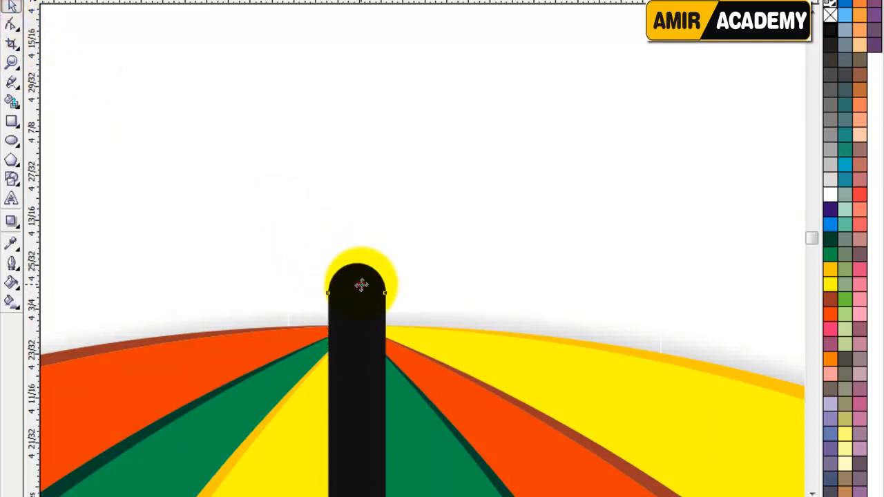
Move the rounded pole slightly down along the canopy's center line
alt+click(359, 287)
drag(360, 289, 448, 209)
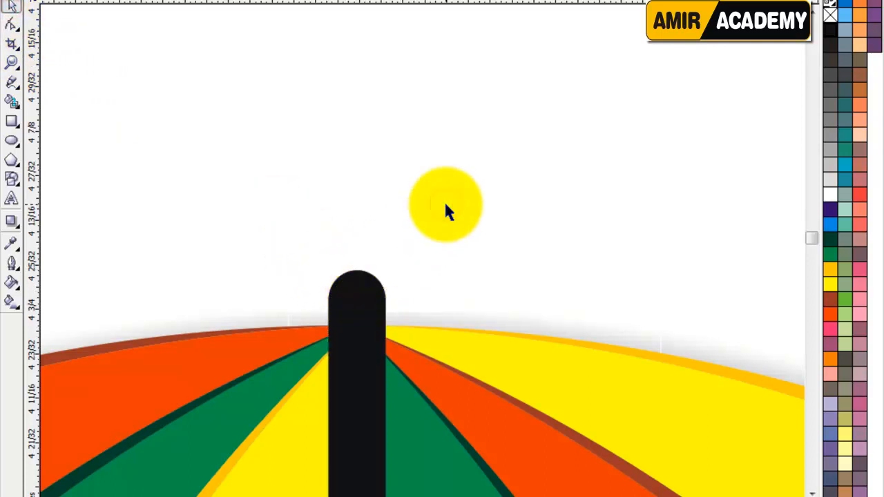
key(F4)
click(530, 364)
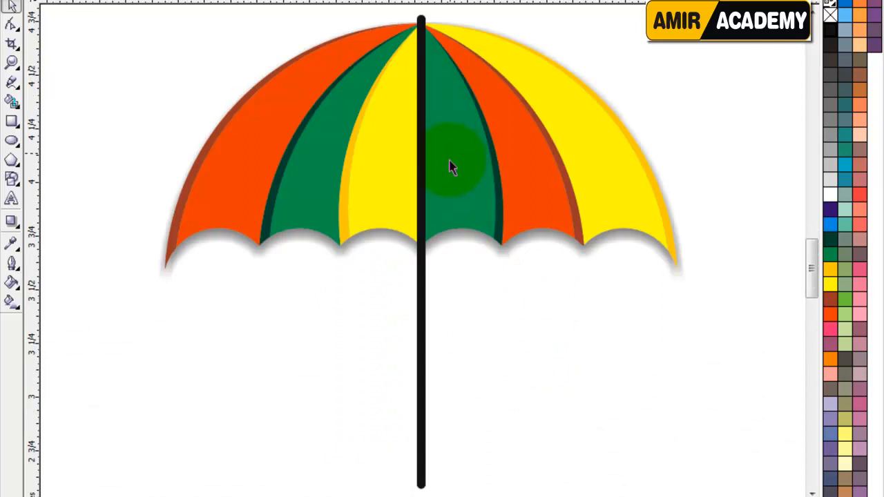
Send the pole behind the canopy and its shadow, leaving the tip above the apex
drag(449, 168, 426, 294)
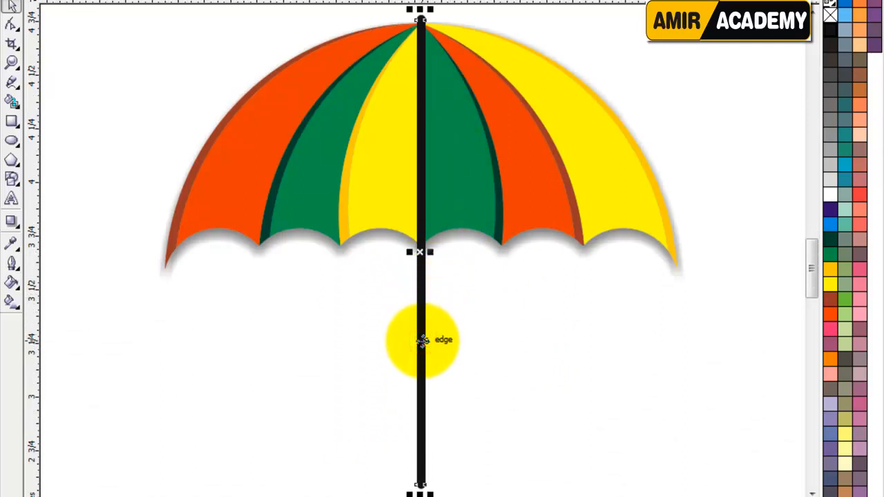
key(shift+Page_Down)
key(shift+Page_Up)
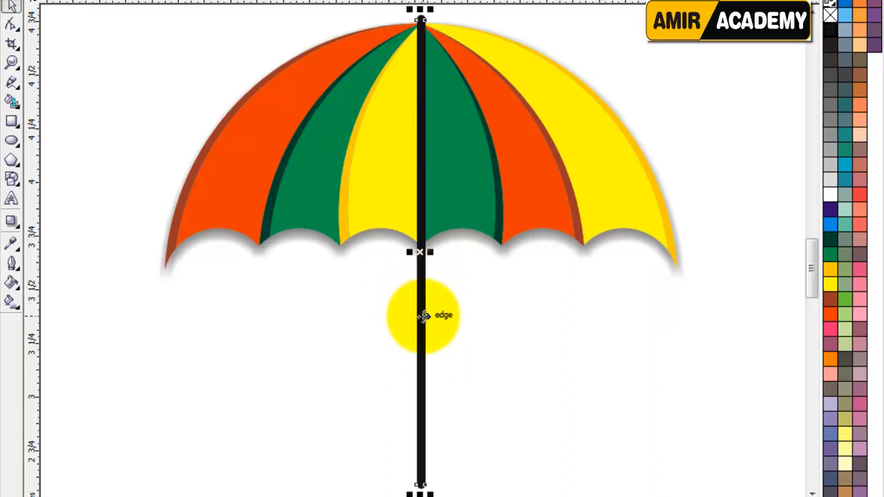
key(shift+Page_Down)
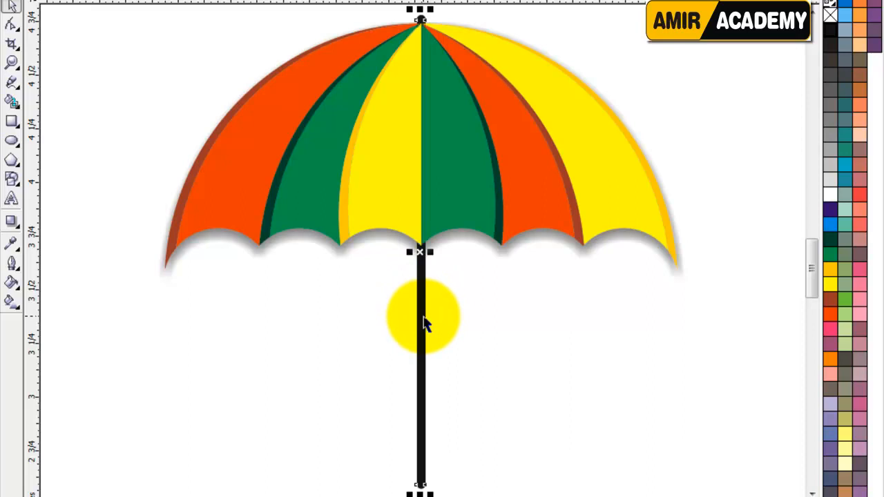
click(504, 376)
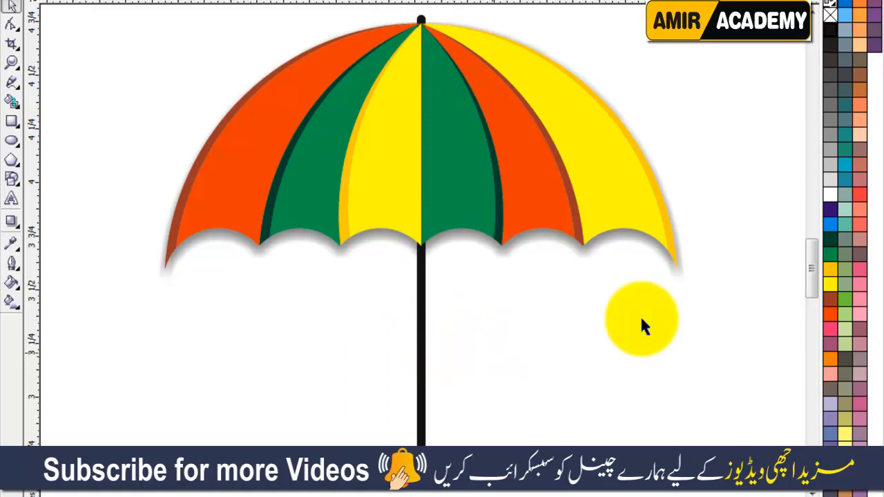
click(215, 341)
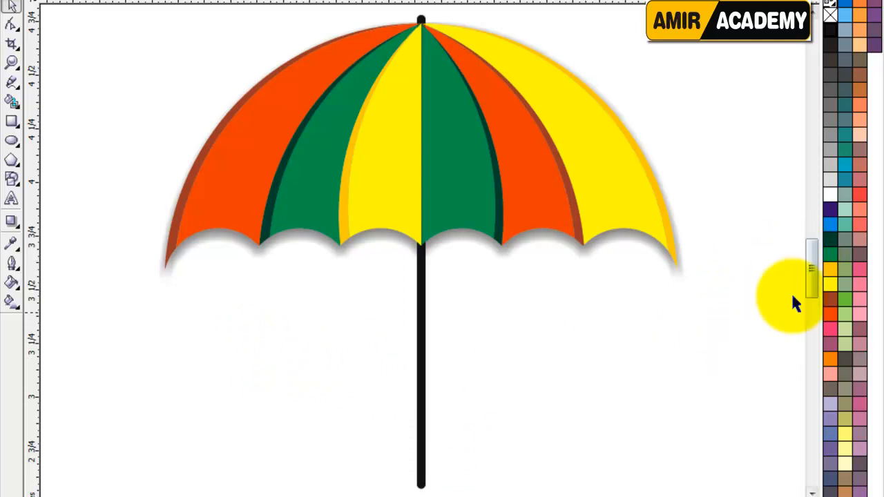
click(813, 269)
click(182, 365)
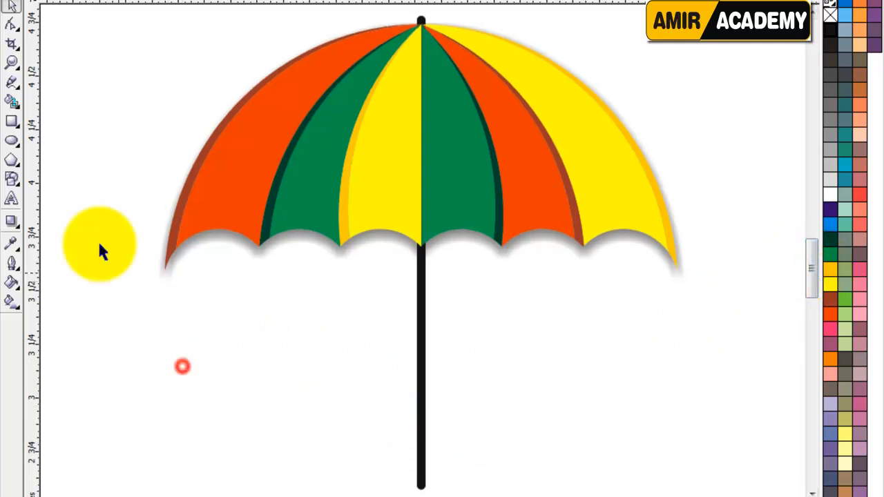
Add a letter U as text below the canopy's left scallops and set it in a heavy bold sans-serif style
click(12, 199)
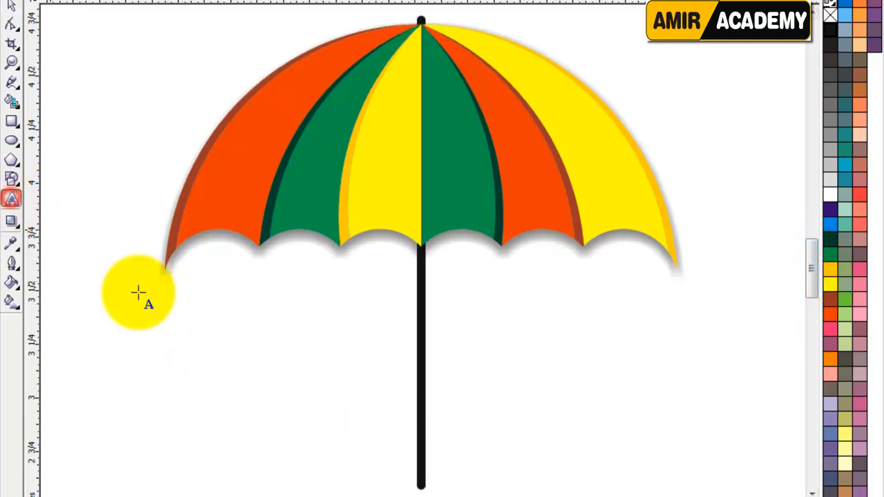
click(192, 330)
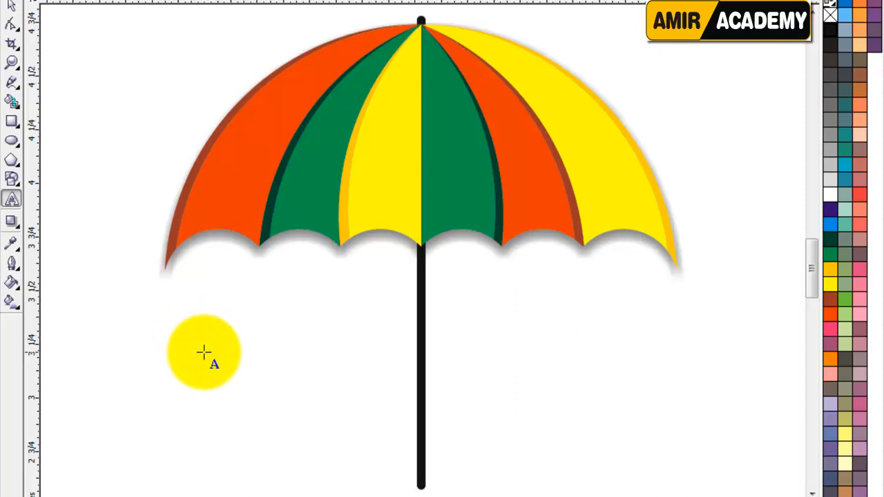
click(11, 5)
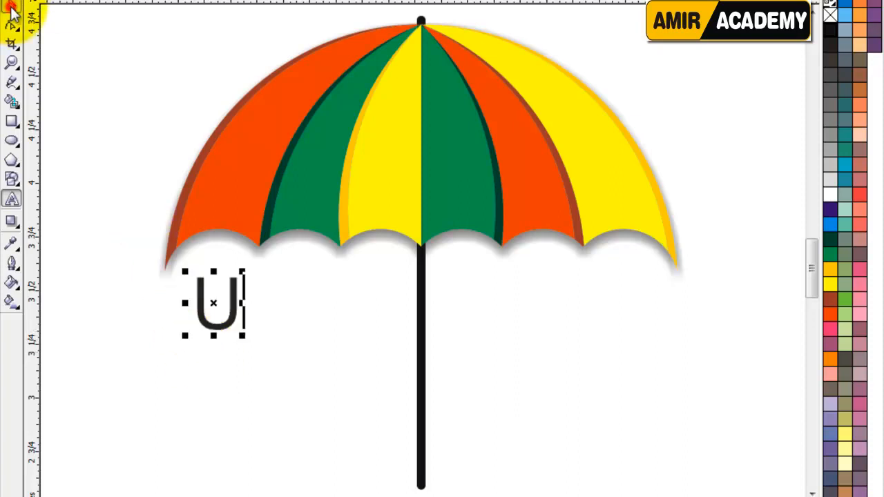
click(561, 3)
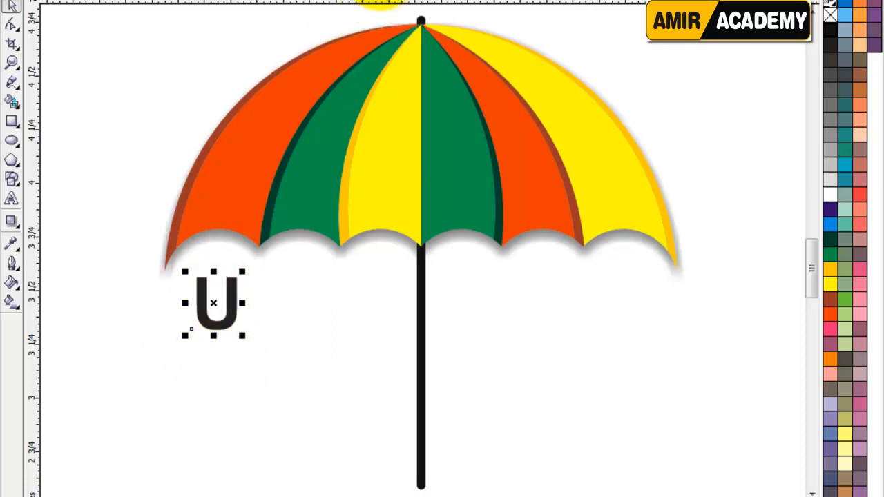
click(378, 2)
click(405, 9)
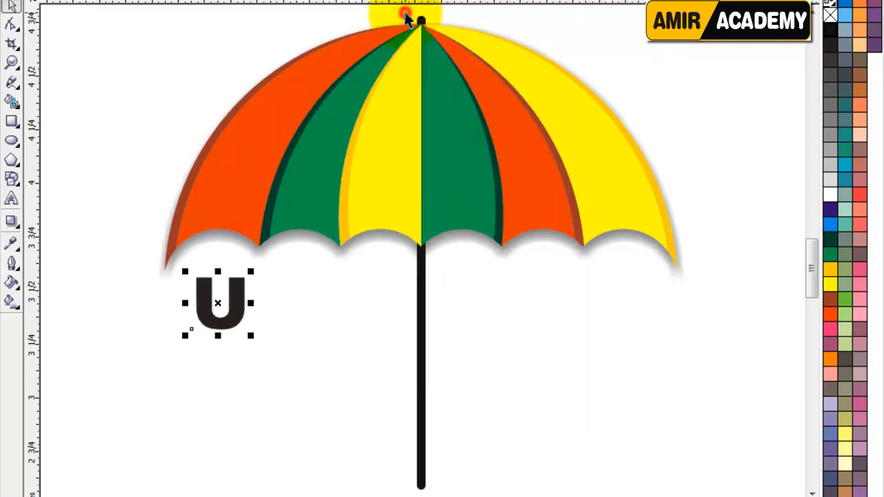
Move the U onto the pole's lower end and scale it so its right arm is centered over the pole
drag(238, 300, 403, 461)
scroll(406, 466, up, 4)
scroll(463, 276, up, 3)
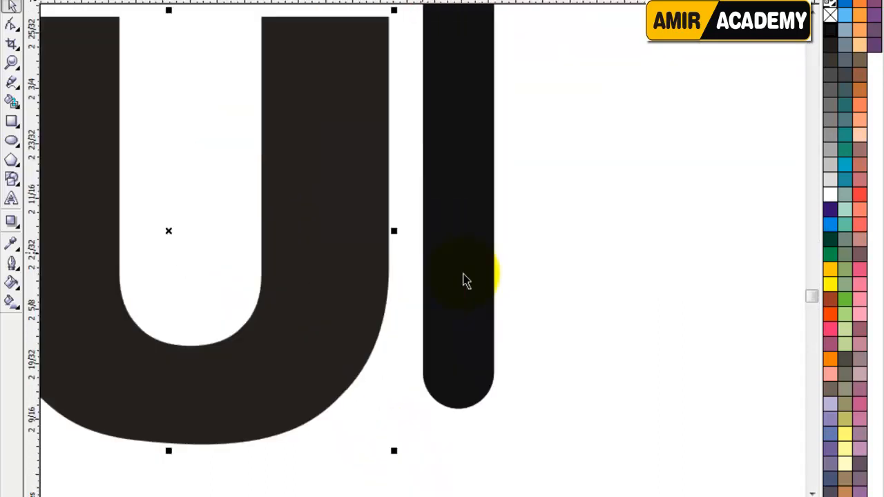
scroll(418, 259, down, 2)
drag(381, 194, 458, 240)
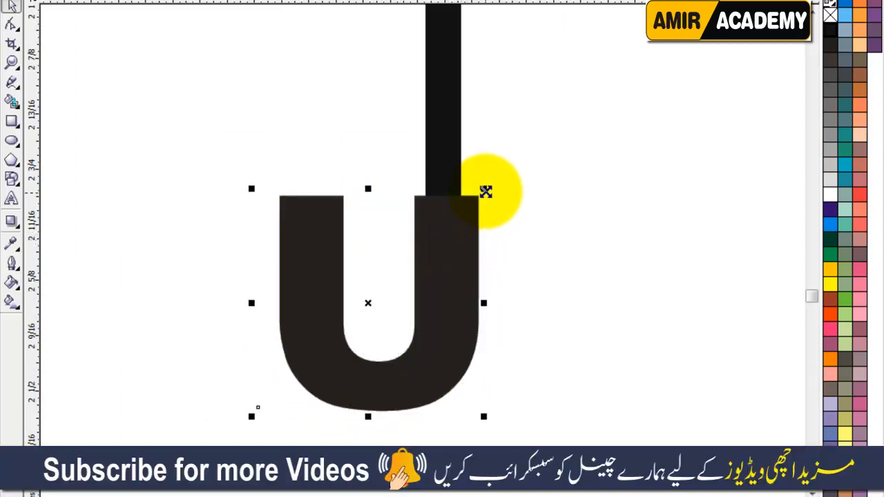
drag(481, 188, 451, 219)
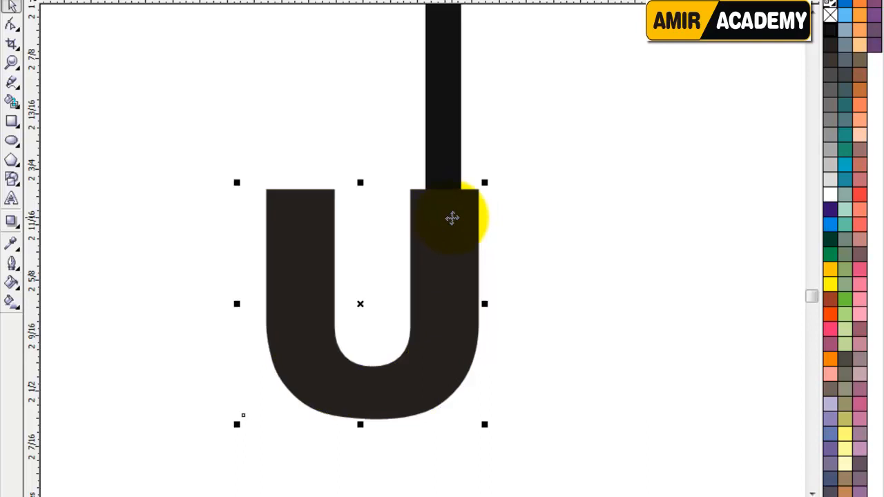
Convert the U to curves and lower the two top nodes of its left arm to form a J-shaped handle
click(382, 238)
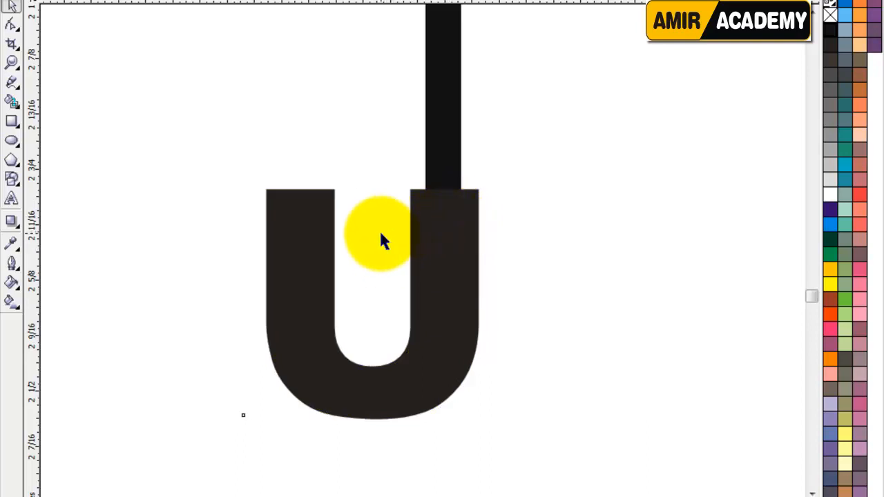
click(353, 256)
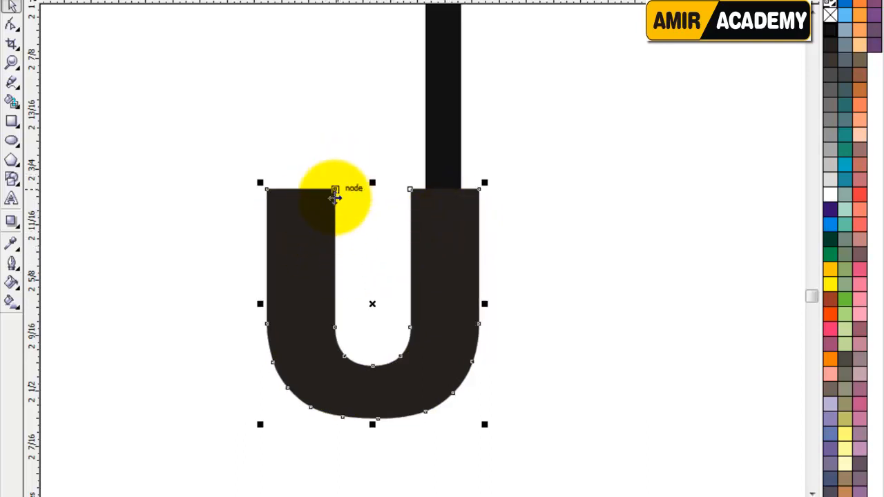
key(F10)
click(310, 216)
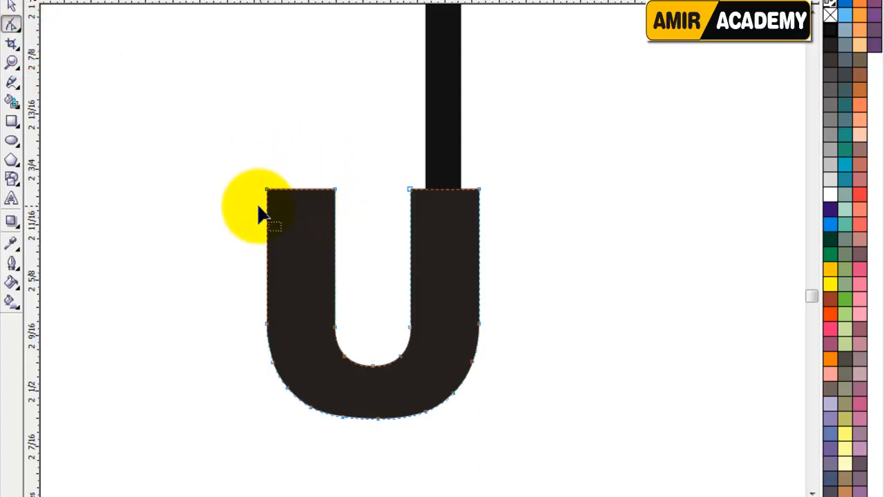
drag(214, 157, 366, 243)
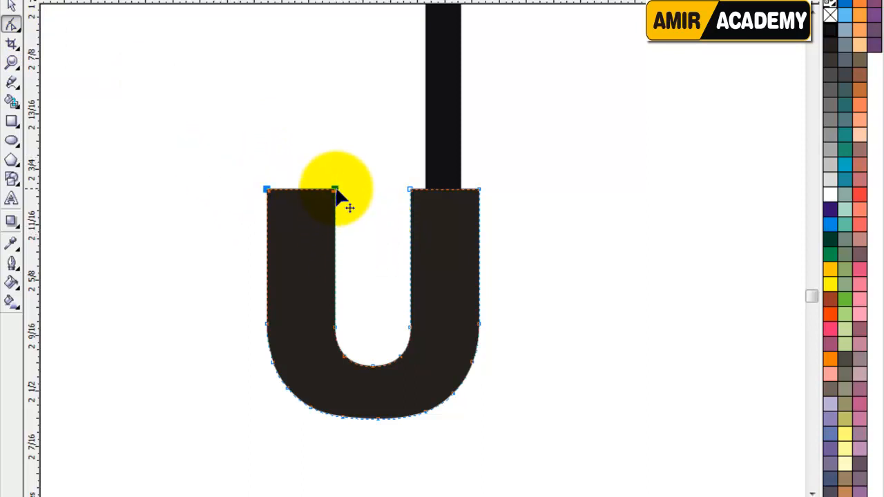
drag(336, 192, 340, 319)
click(12, 7)
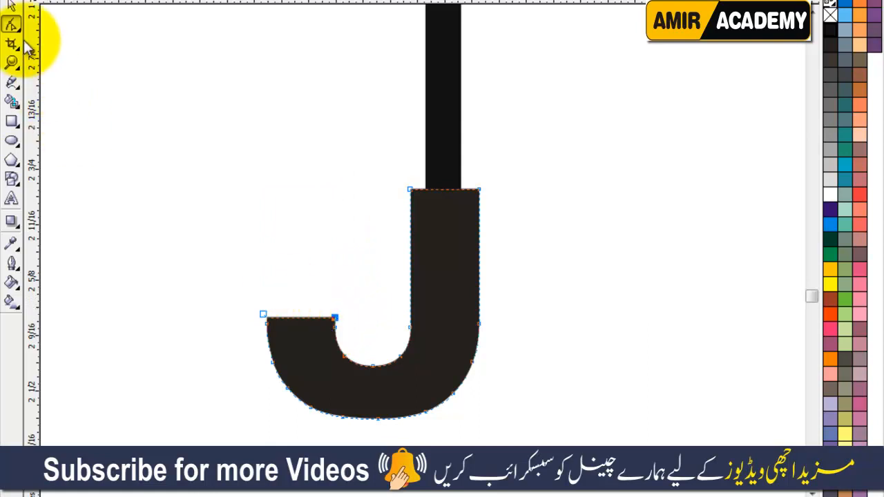
click(209, 243)
Draw a square as wide as the handle's short arm at its end and round its corners fully into a circle
scroll(311, 342, up, 3)
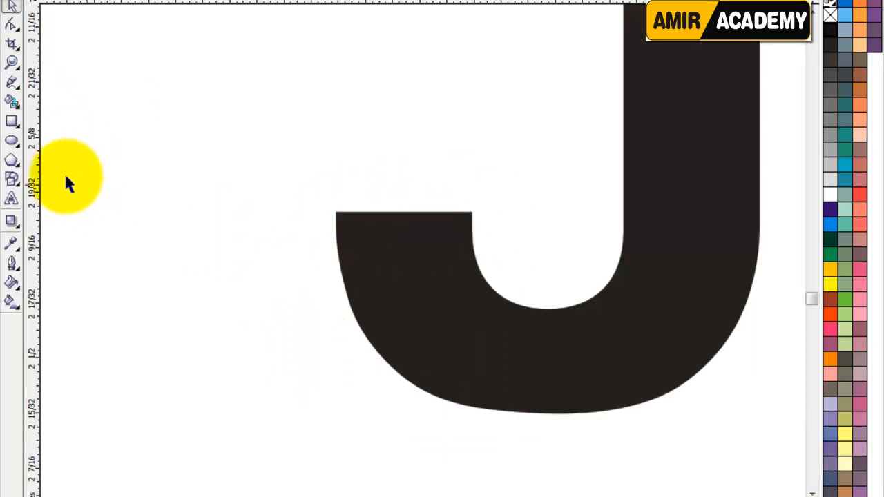
click(12, 121)
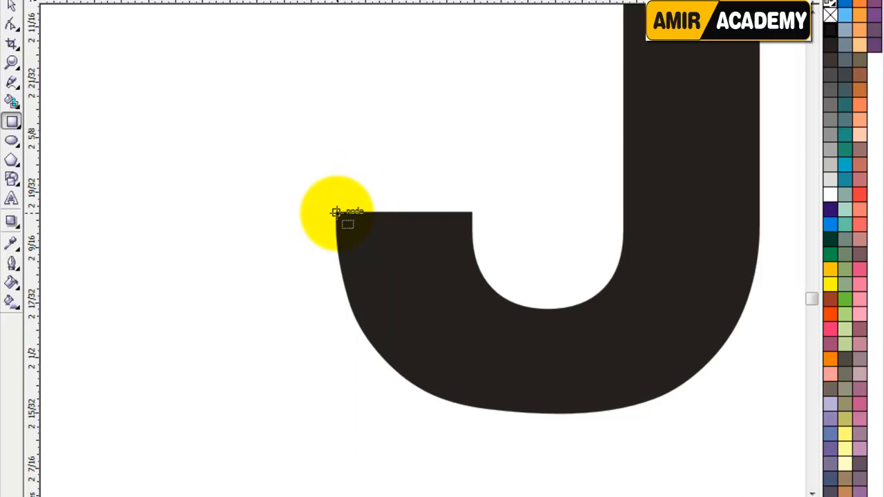
drag(336, 212, 474, 290)
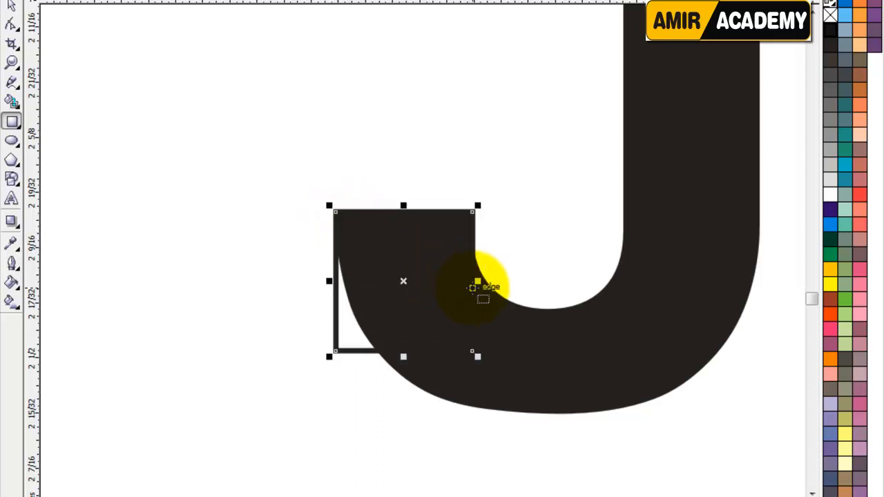
click(14, 23)
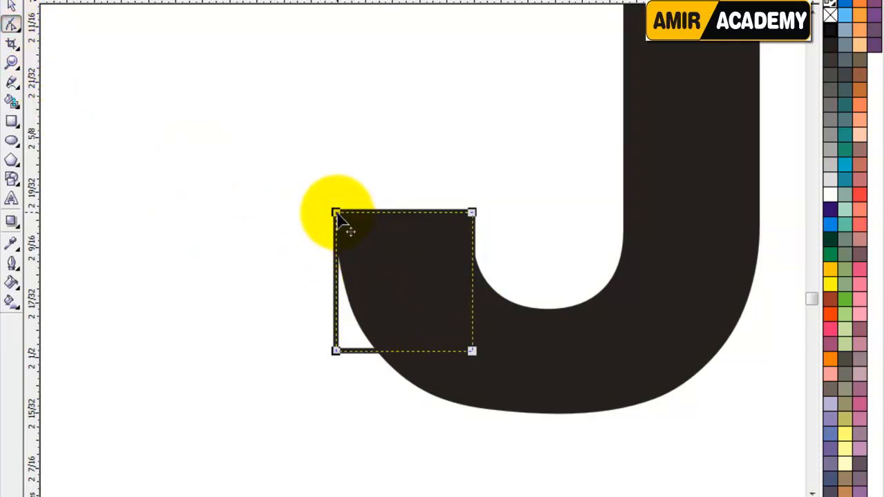
drag(336, 216, 462, 310)
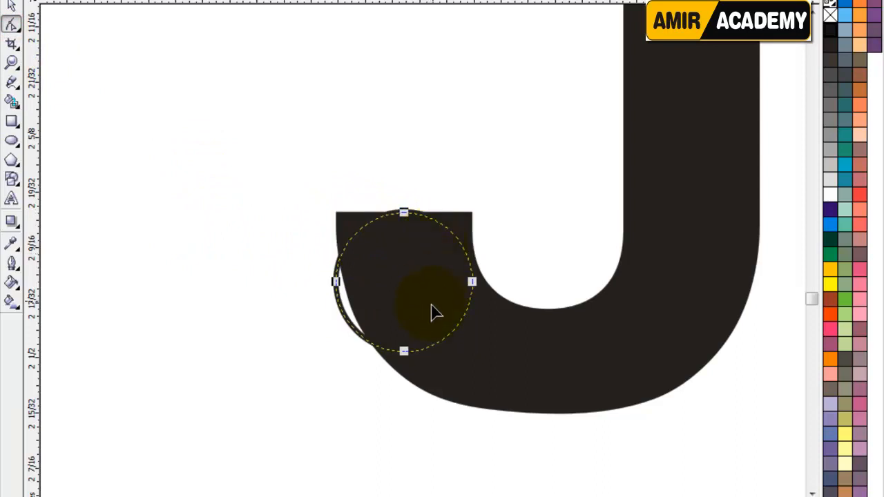
click(12, 5)
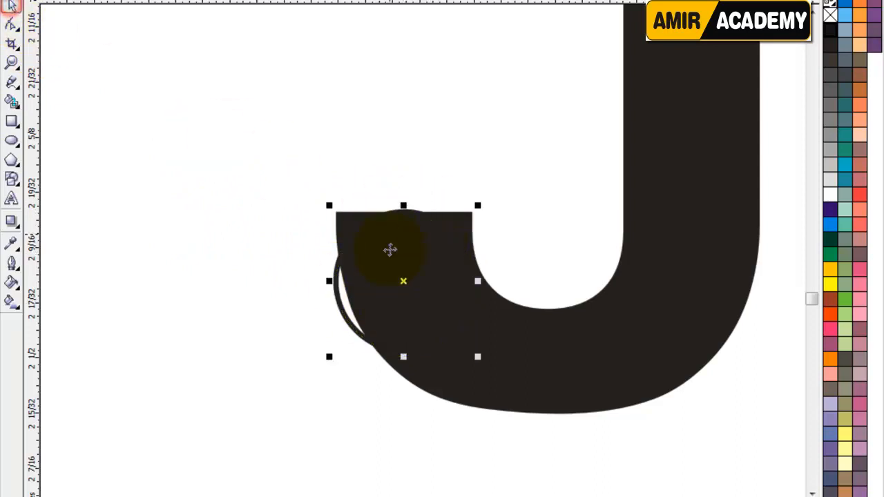
Center the circle on the flat end of the handle's short arm and weld it to the handle
drag(402, 281, 388, 213)
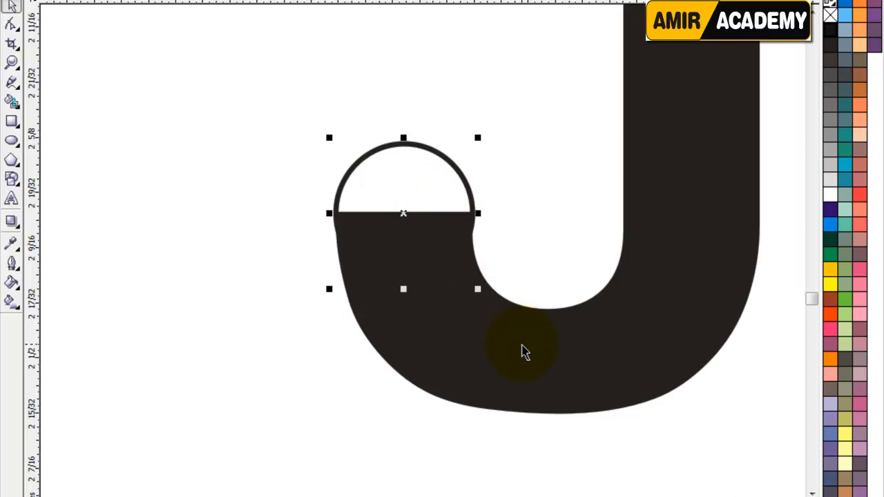
click(521, 349)
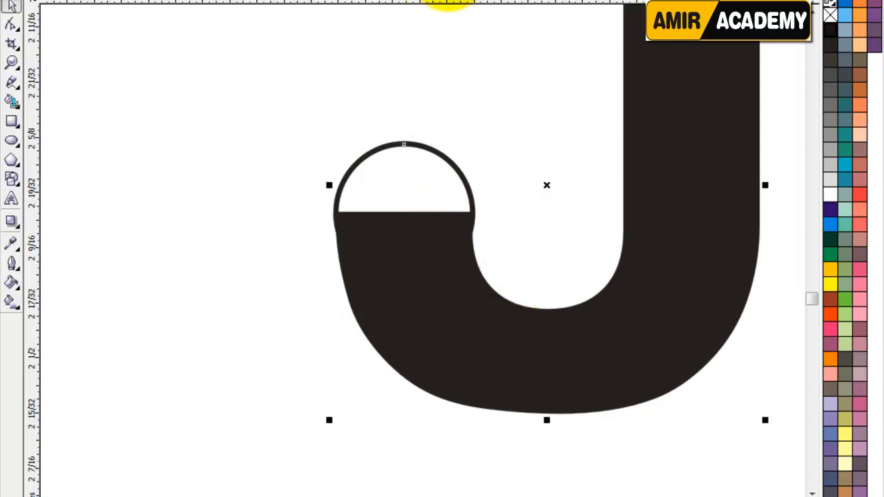
click(446, 2)
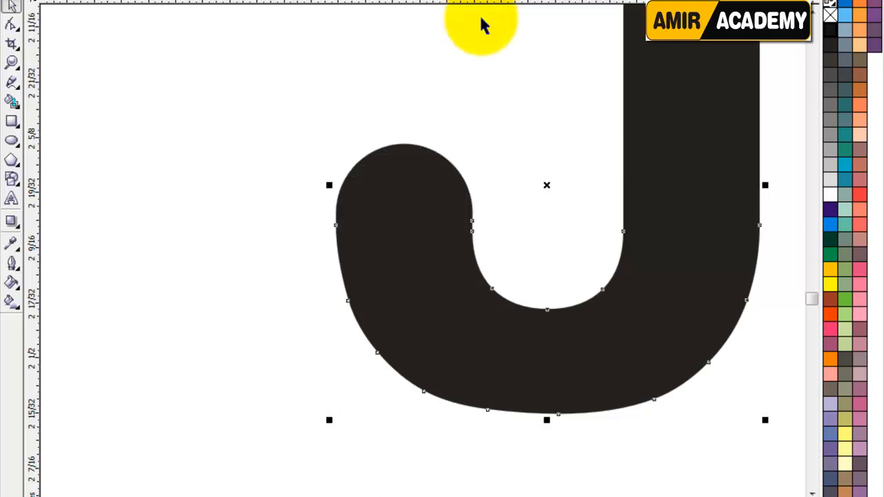
Select the handle and pole together, try them in front of the canopy, and send them to the back behind it
click(235, 231)
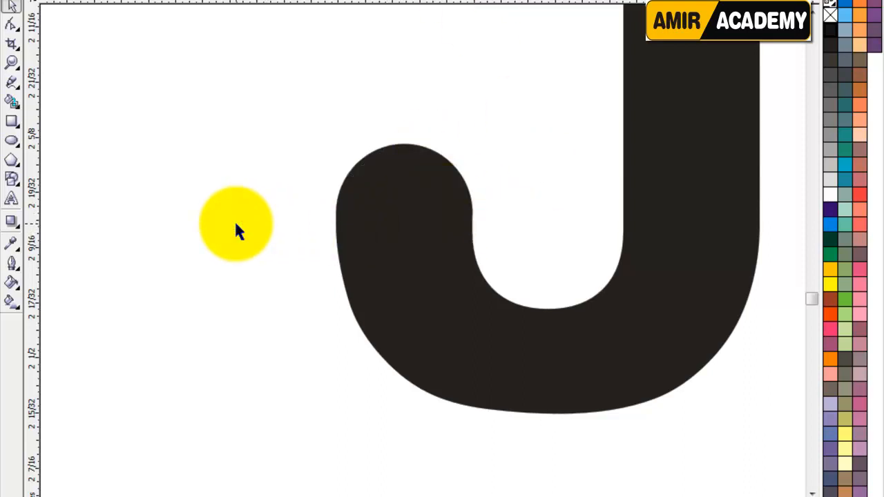
key(F4)
click(530, 366)
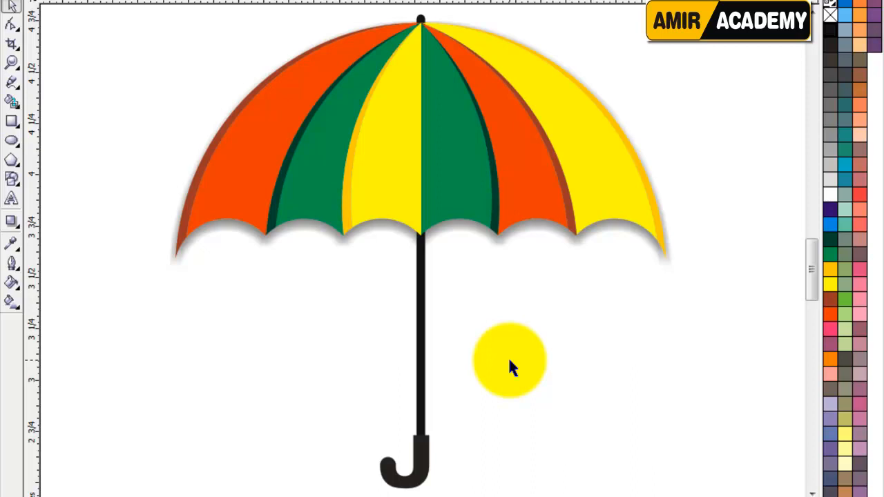
click(418, 467)
click(421, 401)
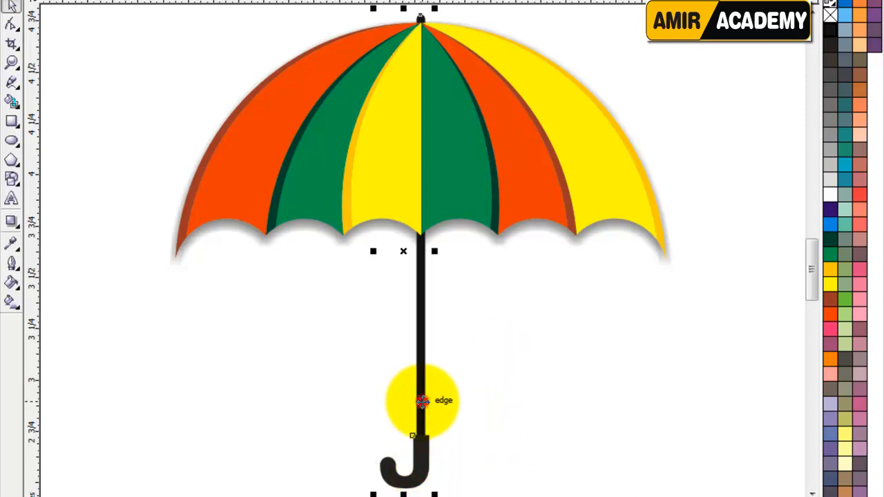
key(shift+Page_Up)
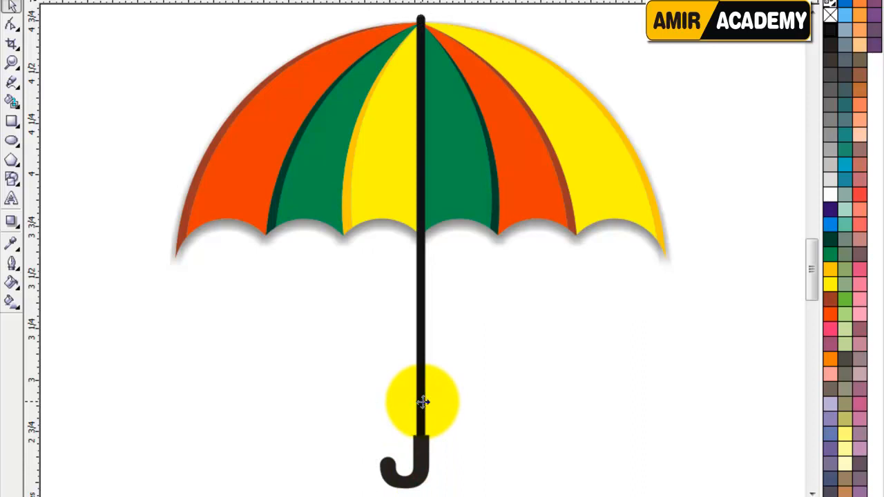
key(shift+Page_Down)
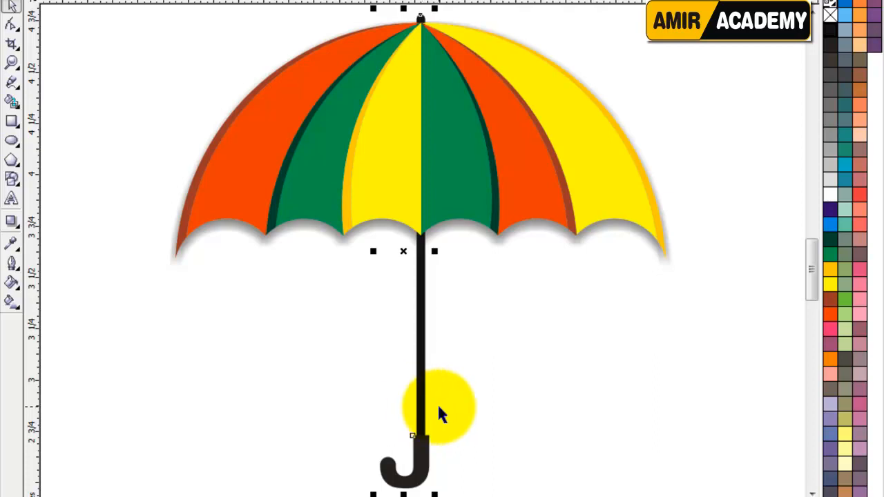
click(565, 387)
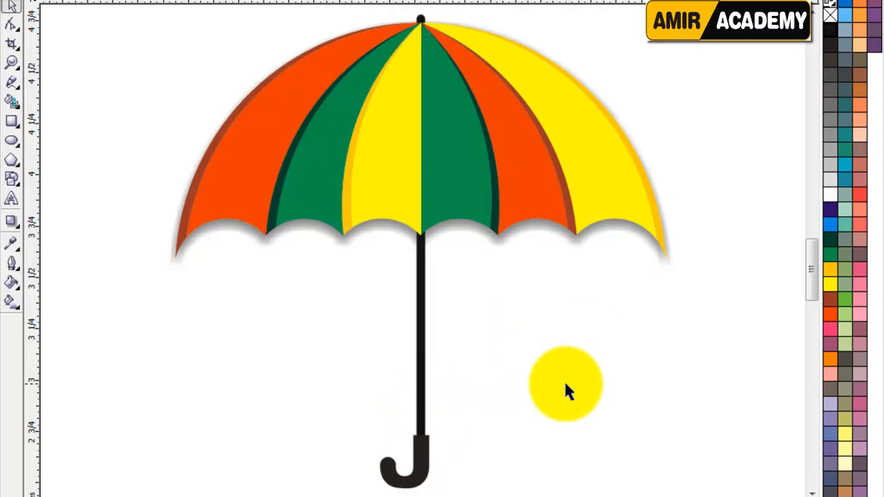